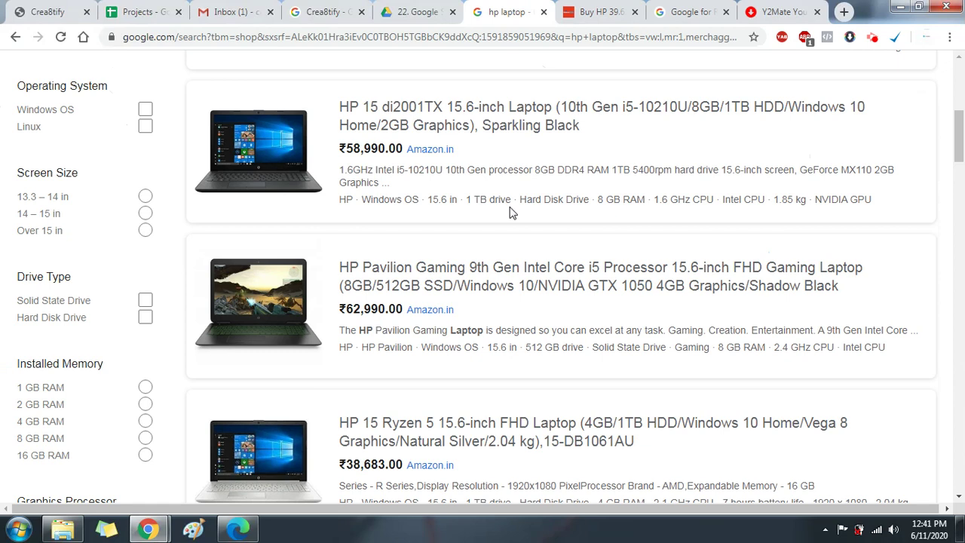
- Switch to the Google for Retail page, close the Y2Mate page, and show the sign-in options
{"action": "left_click", "coordinate": [676, 17]}
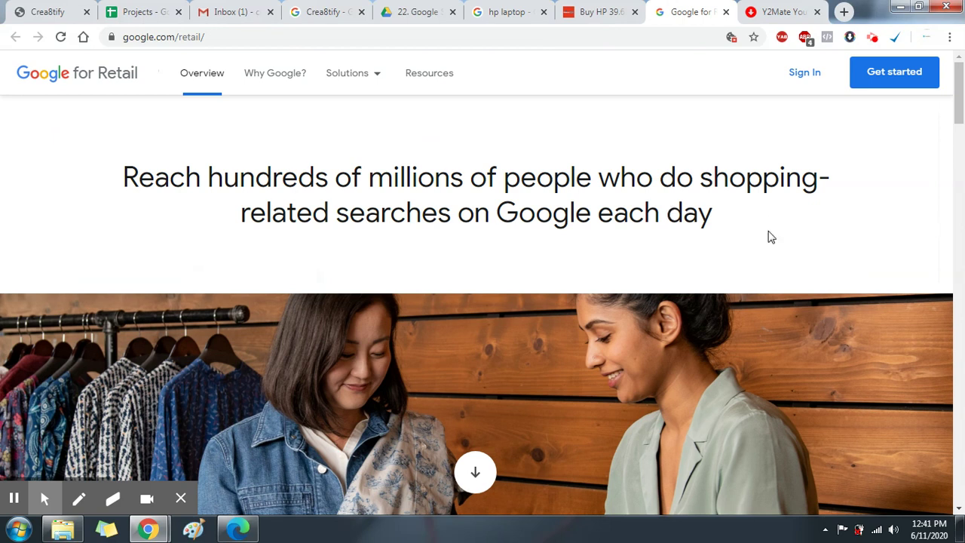
{"action": "left_click", "coordinate": [817, 11]}
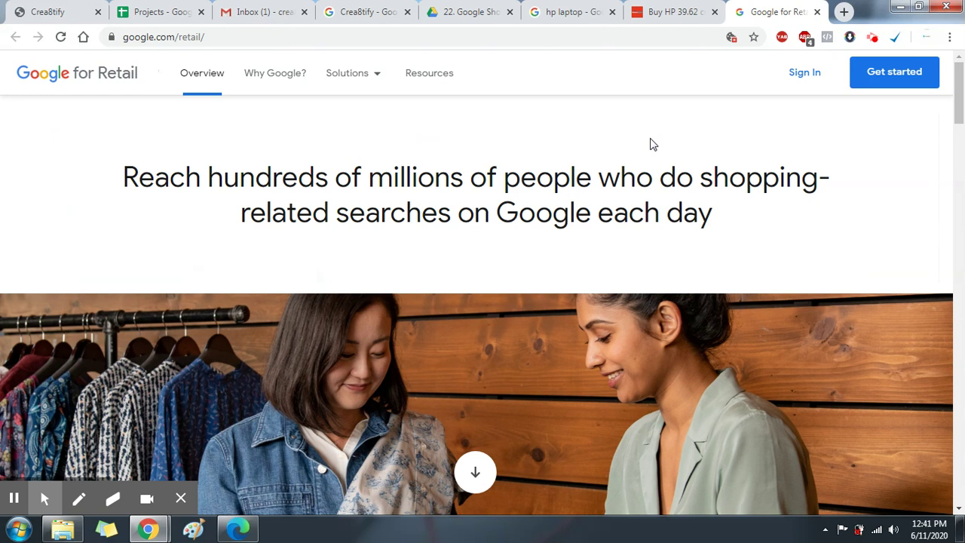
{"action": "left_click", "coordinate": [811, 84]}
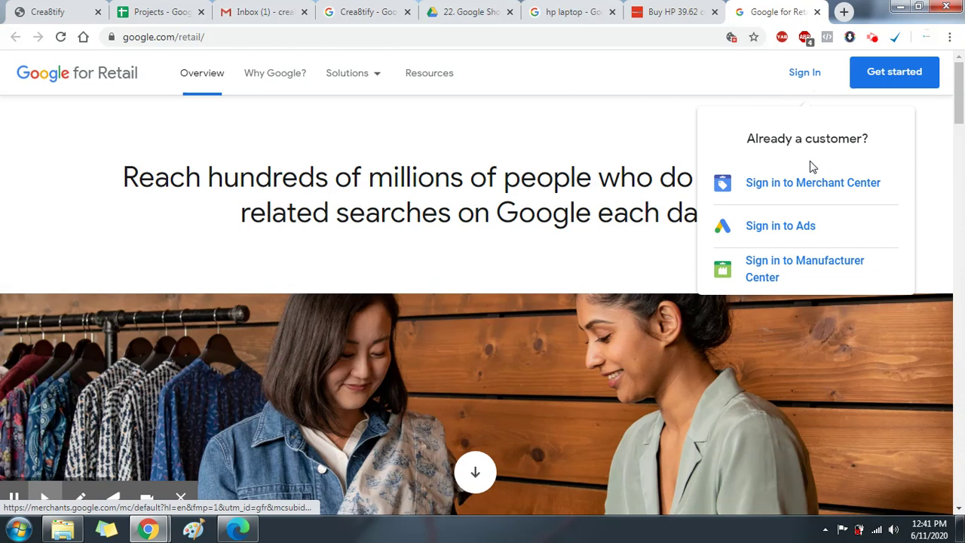
{"action": "left_click", "coordinate": [805, 71]}
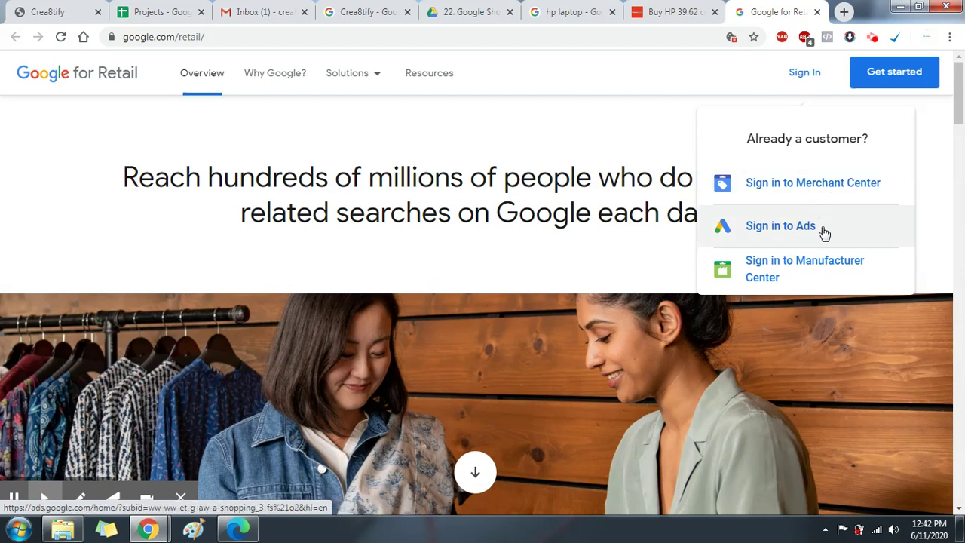
- Check the sponsored product listings in the general Google results for hp laptop, and return to the Google for Retail page
{"action": "left_click", "coordinate": [549, 6]}
{"action": "scroll", "coordinate": [111, 128], "scroll_direction": "up", "scroll_amount": 10}
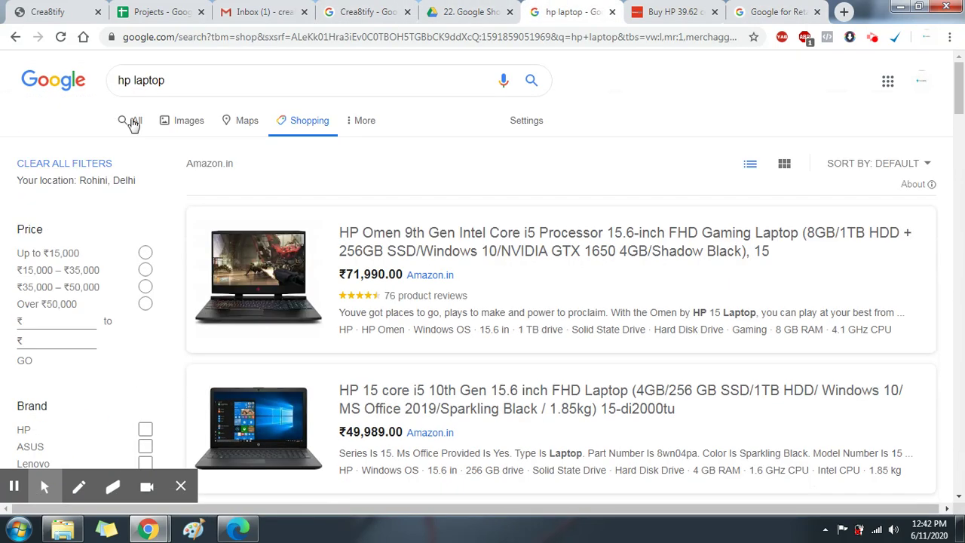
{"action": "left_click", "coordinate": [134, 121]}
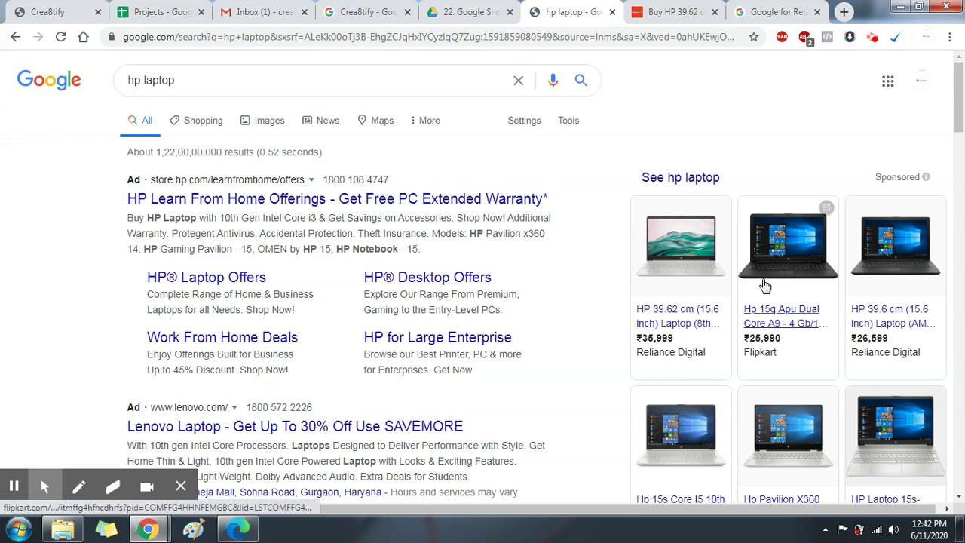
{"action": "left_click", "coordinate": [750, 7]}
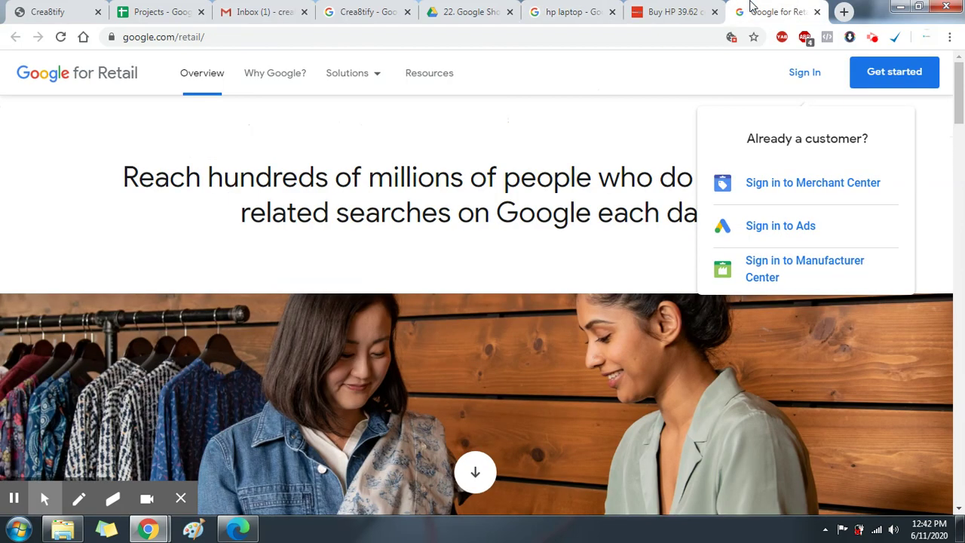
- Open the Merchant Center sign-up from the sign-in options and set the business country to India
{"action": "left_click", "coordinate": [801, 191]}
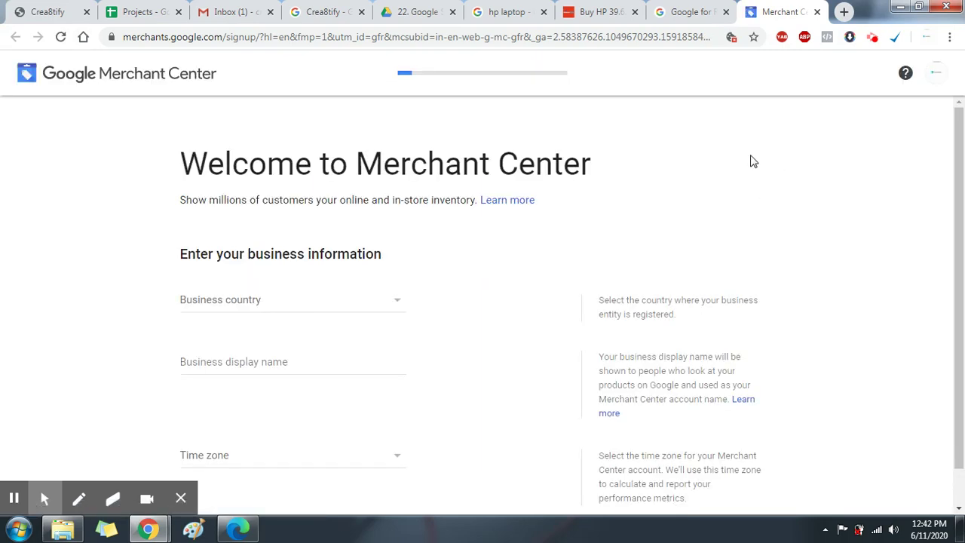
{"action": "scroll", "coordinate": [743, 188], "scroll_direction": "down", "scroll_amount": 1}
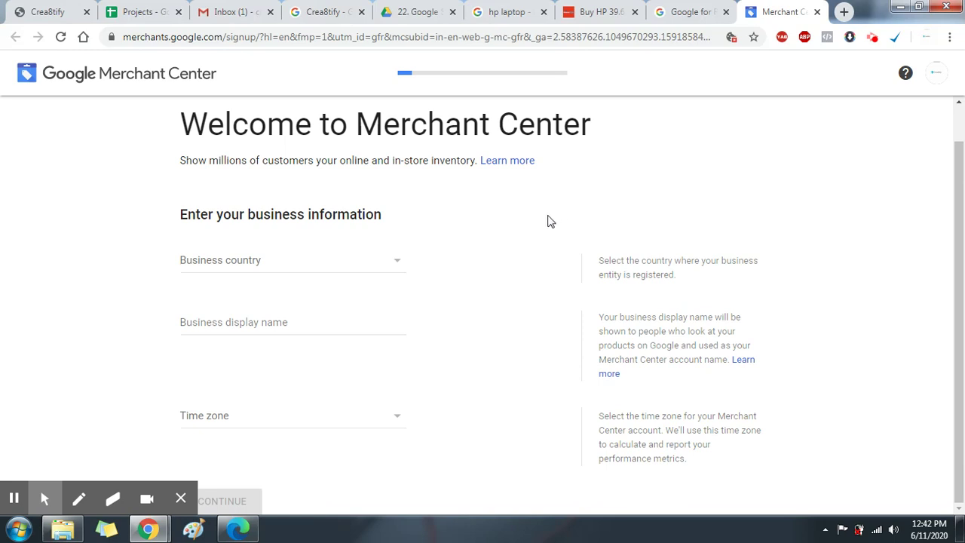
{"action": "scroll", "coordinate": [512, 224], "scroll_direction": "up", "scroll_amount": 1}
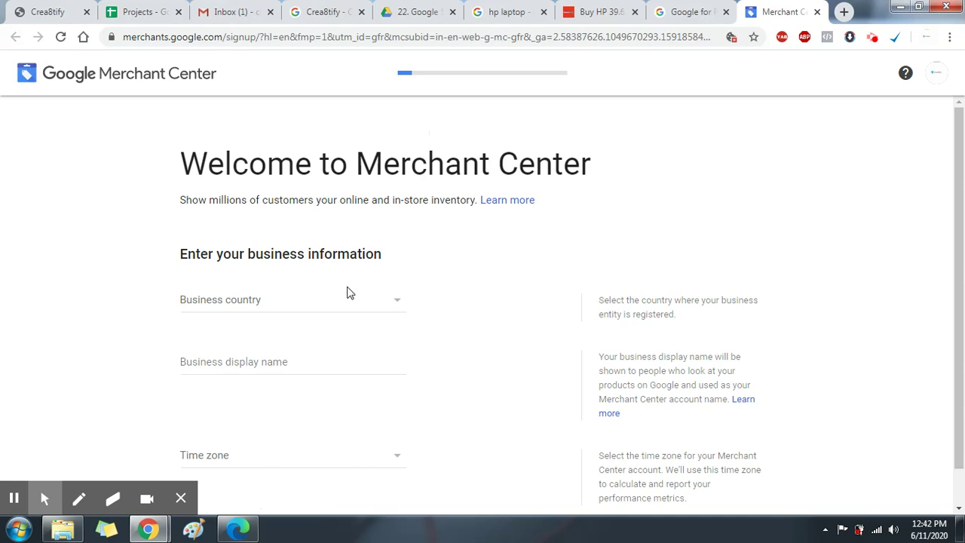
{"action": "scroll", "coordinate": [350, 293], "scroll_direction": "down", "scroll_amount": 1}
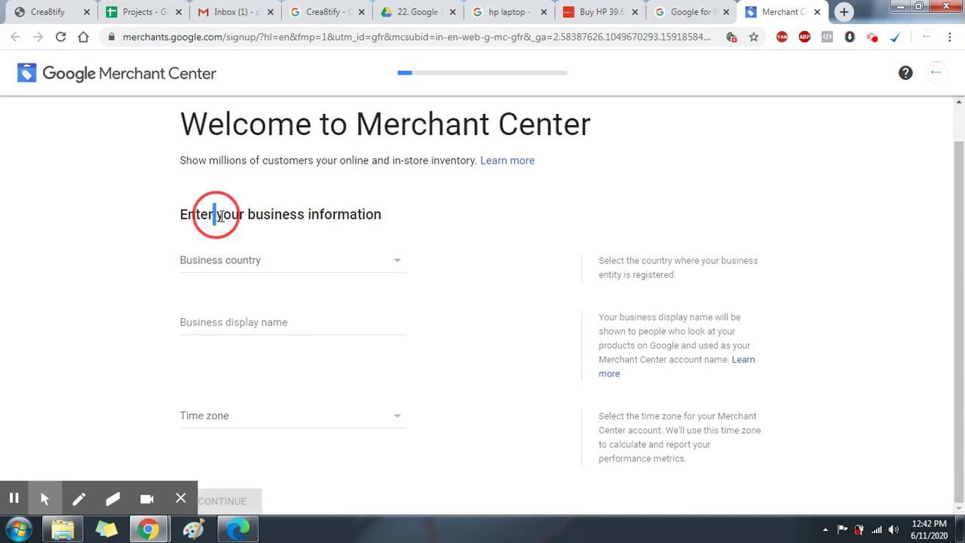
{"action": "left_click", "coordinate": [300, 267]}
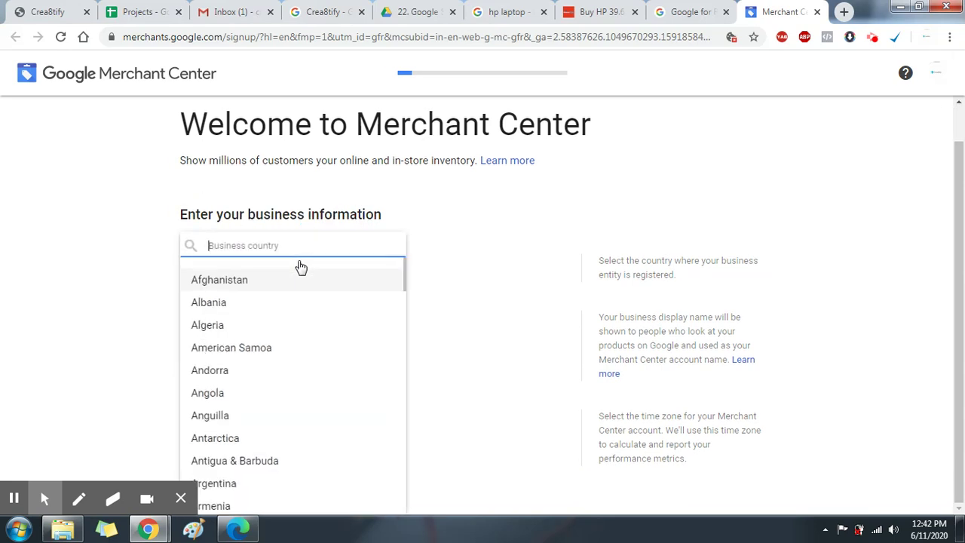
{"action": "left_click", "coordinate": [288, 242]}
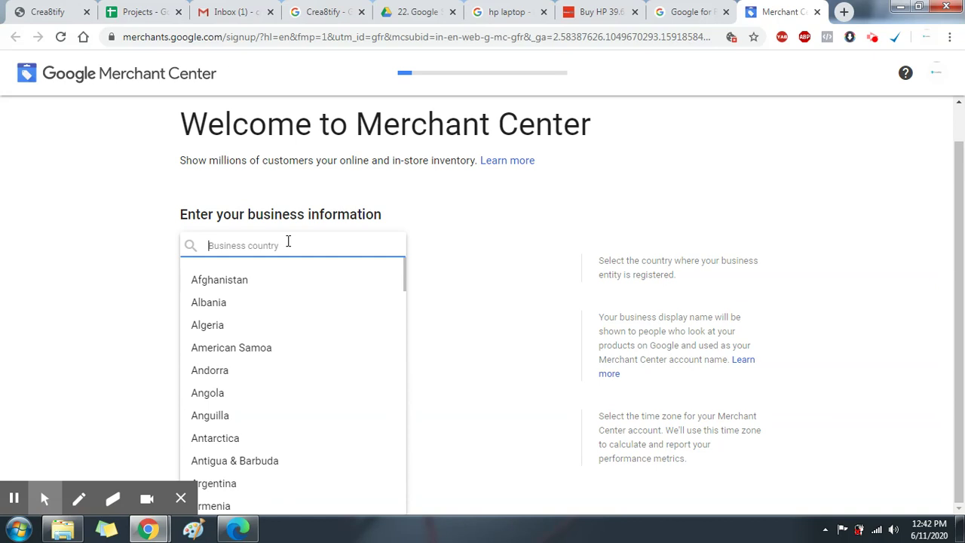
{"action": "type", "text": "indi"}
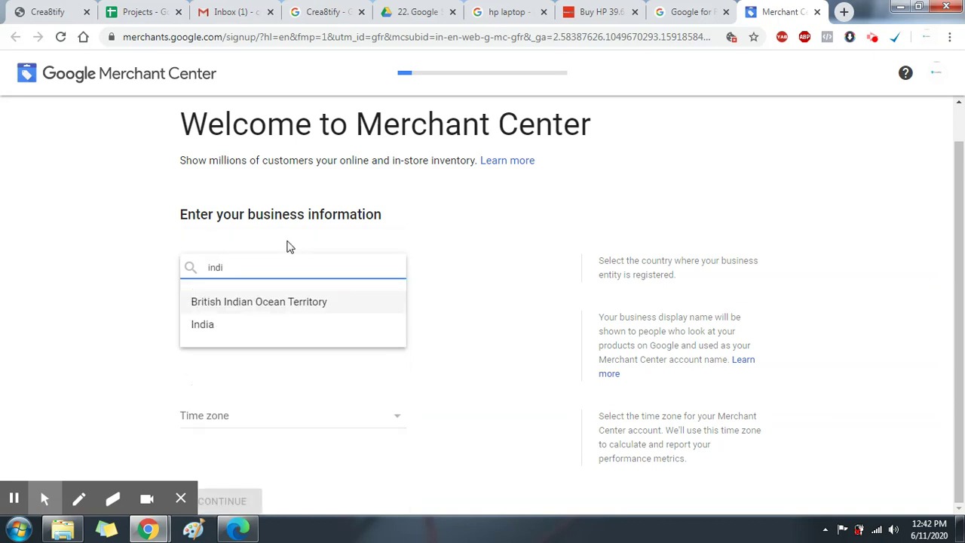
{"action": "left_click", "coordinate": [264, 328]}
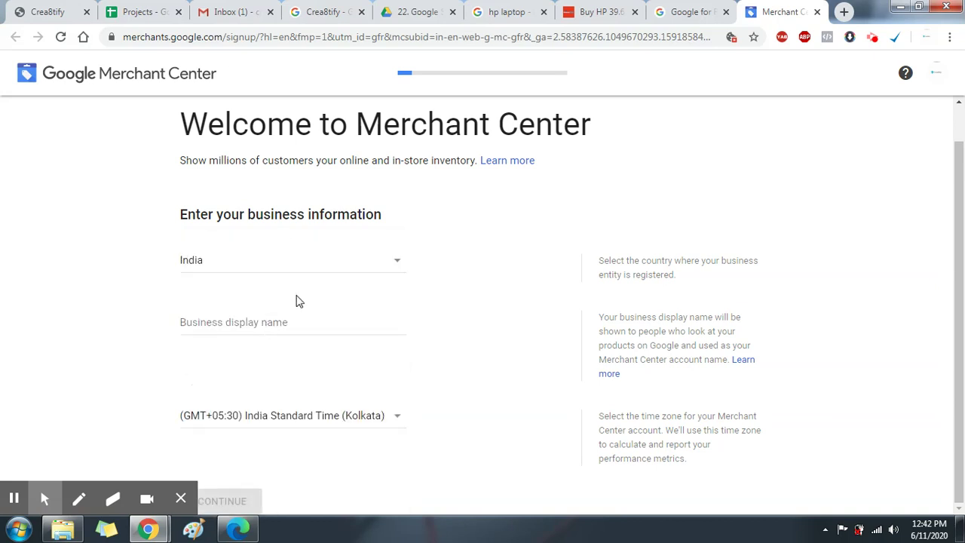
- Enter Laptop Trading Pvt Ltd as the business display name
{"action": "left_click", "coordinate": [260, 324]}
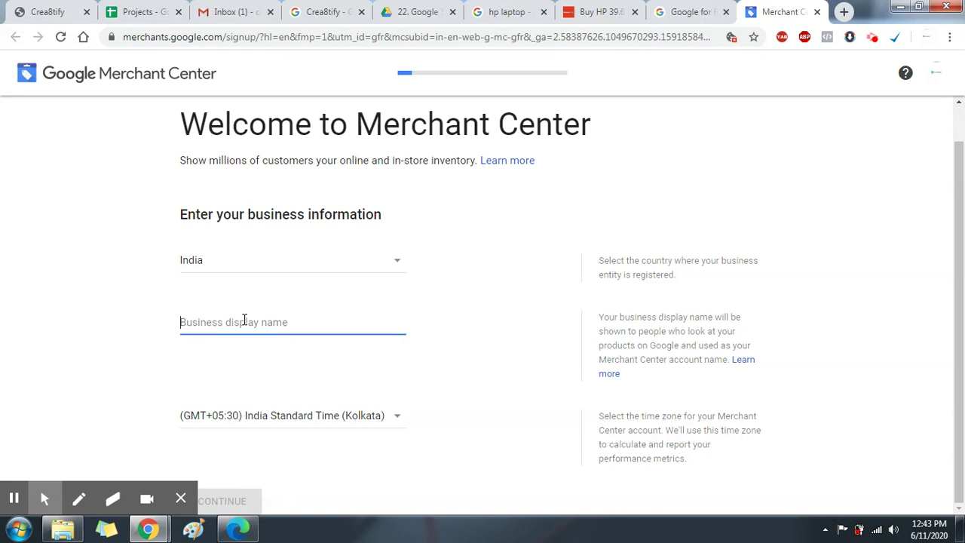
{"action": "type", "text": "Laogtp"}
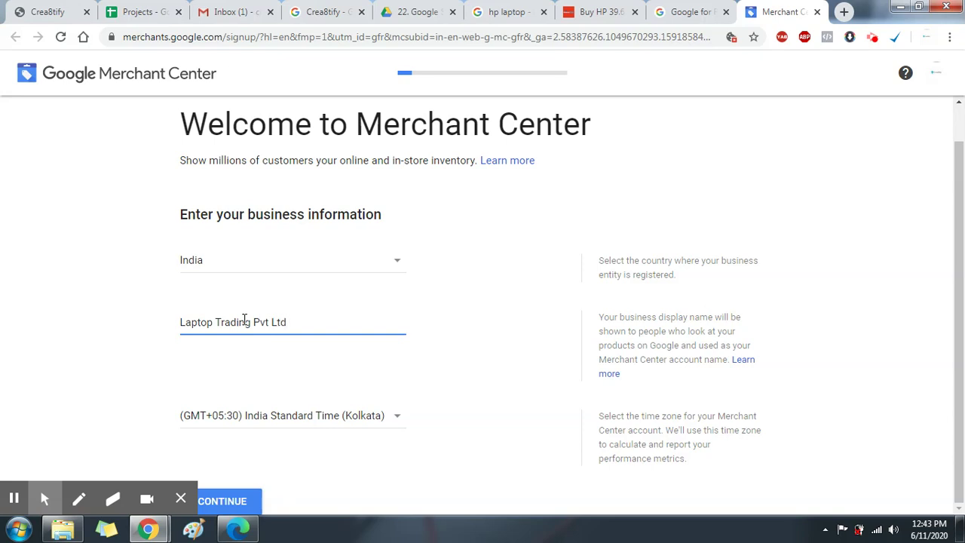
{"action": "left_click_drag", "start_coordinate": [256, 323], "coordinate": [323, 320]}
{"action": "key", "text": "BackSpace"}
{"action": "type", "text": "Pvt Ltd"}
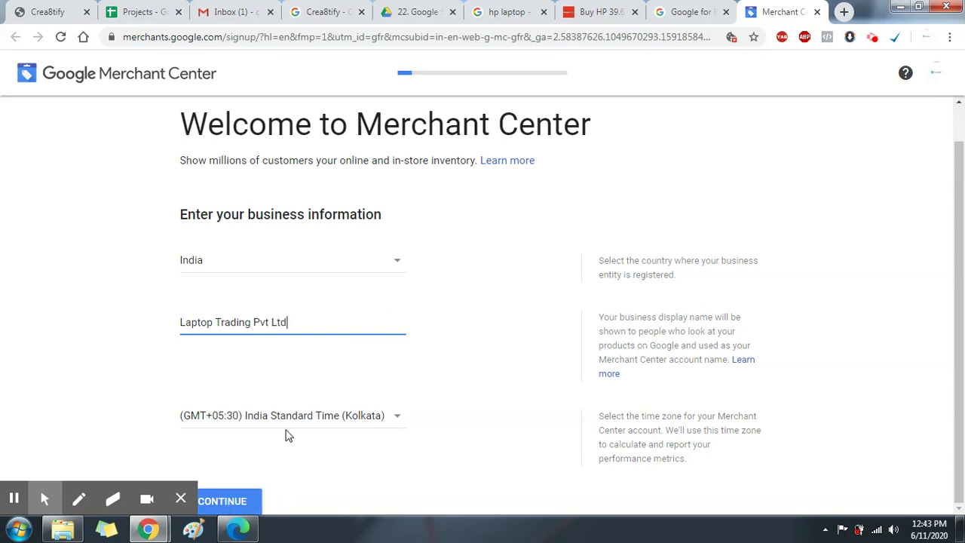
- Submit the business information and agree to the Merchant Center Terms and Conditions, continuing to the program selection
{"action": "left_click", "coordinate": [236, 502]}
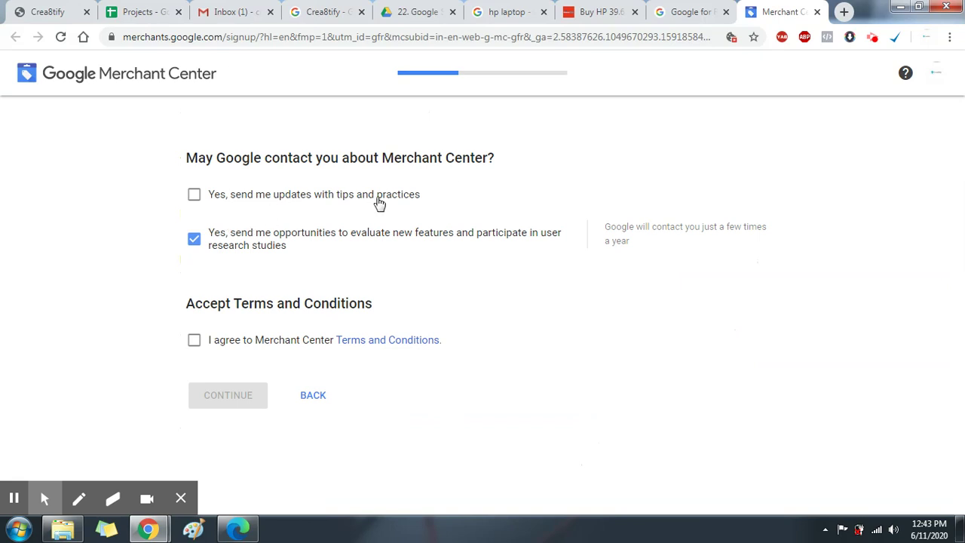
{"action": "left_click", "coordinate": [195, 343]}
{"action": "left_click", "coordinate": [230, 395]}
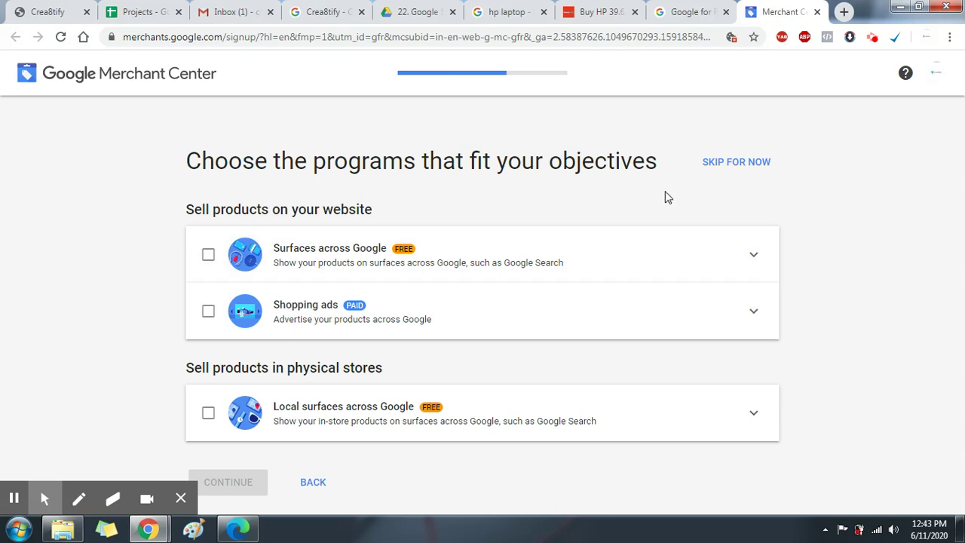
{"action": "left_click", "coordinate": [497, 6]}
{"action": "left_click", "coordinate": [787, 10]}
{"action": "left_click", "coordinate": [208, 310]}
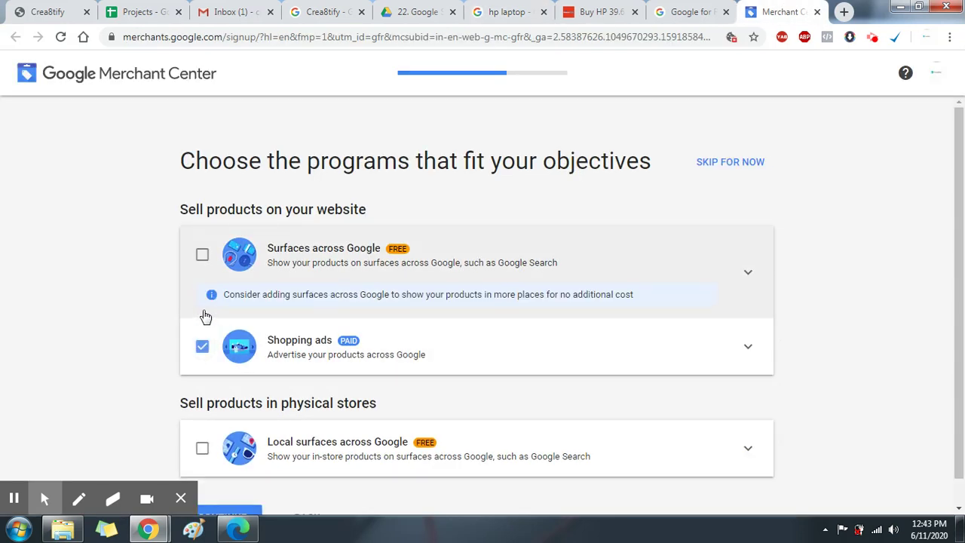
{"action": "left_click", "coordinate": [202, 346]}
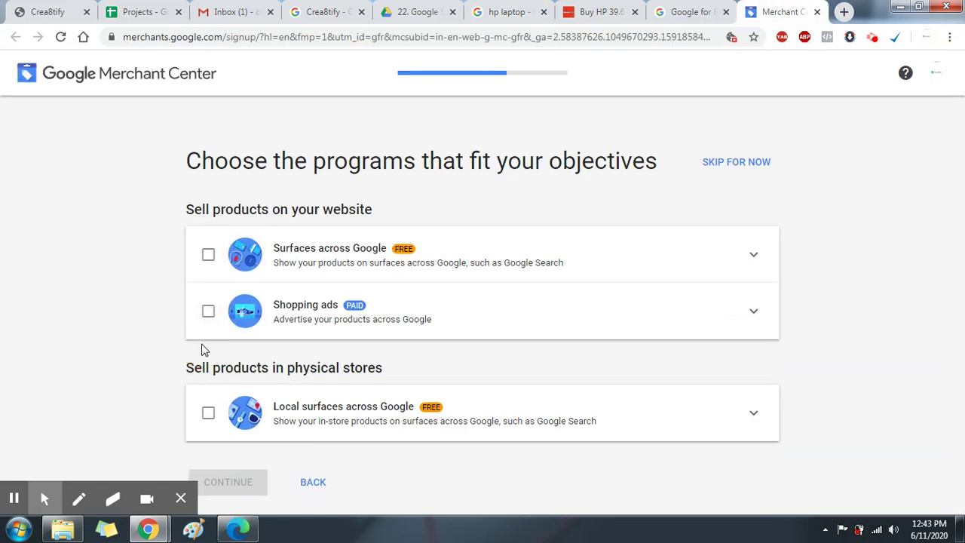
- Select the Surfaces across Google and Local surfaces across Google programs
{"action": "left_click", "coordinate": [208, 254]}
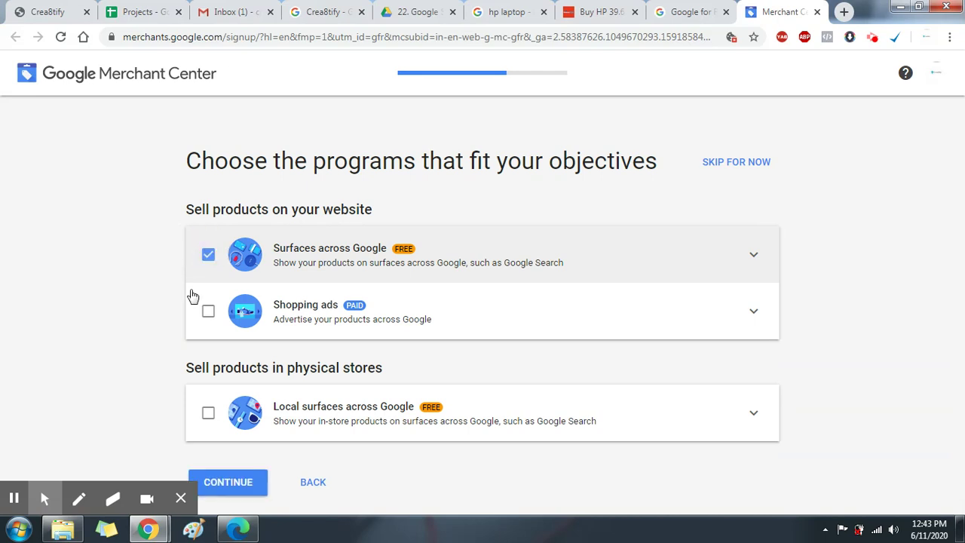
{"action": "left_click", "coordinate": [208, 412]}
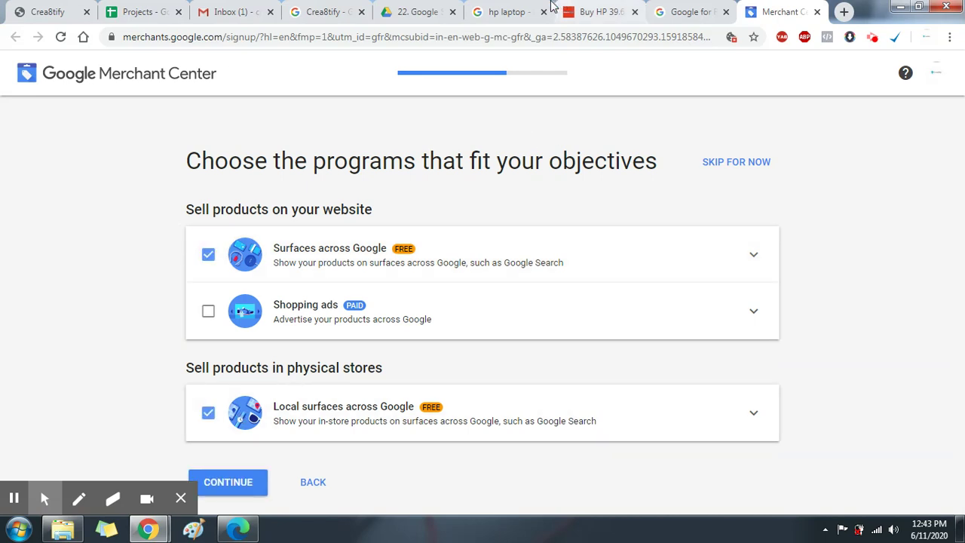
- Look through the Google Shopping results for hp laptop and return to the Merchant Center sign-up
{"action": "left_click", "coordinate": [551, 6]}
{"action": "left_click", "coordinate": [209, 129]}
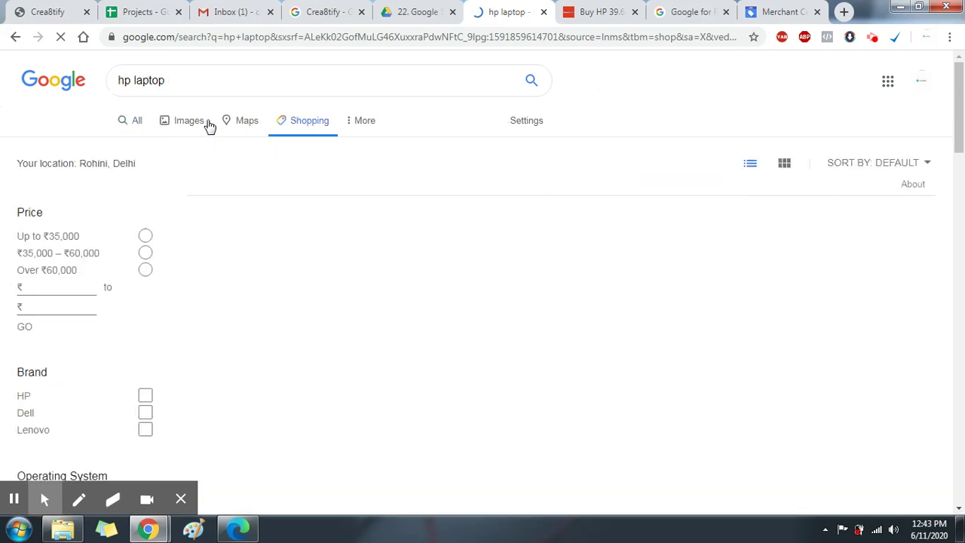
{"action": "scroll", "coordinate": [412, 257], "scroll_direction": "down", "scroll_amount": 5}
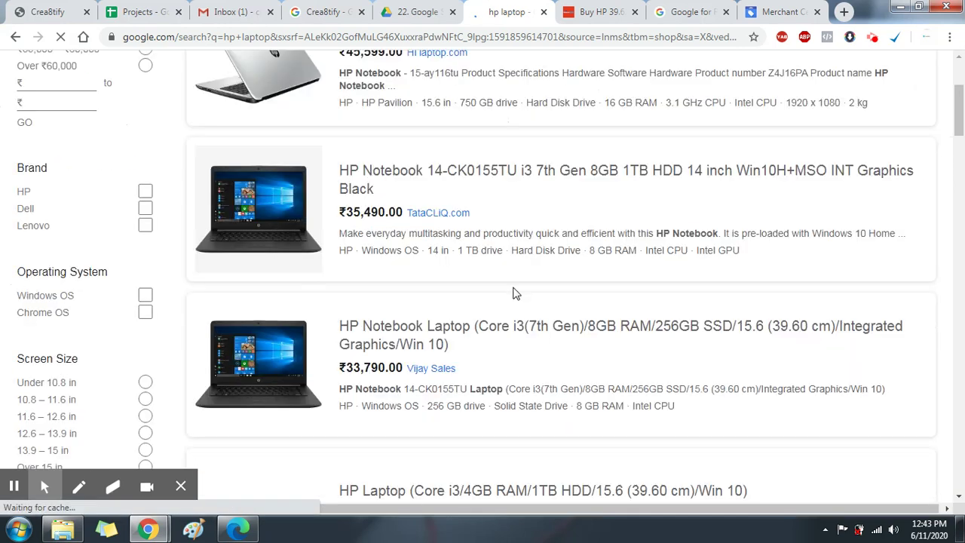
{"action": "left_click", "coordinate": [799, 12]}
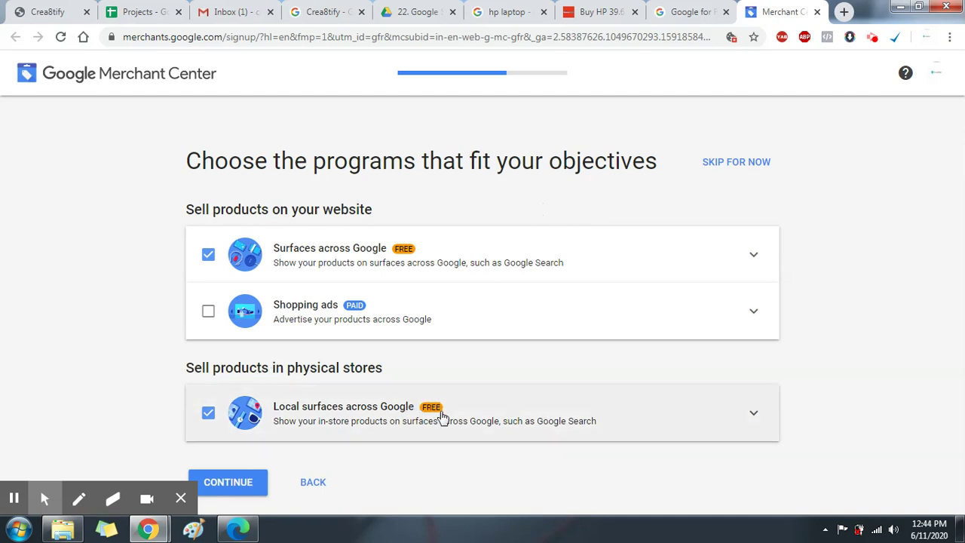
- Deselect Local surfaces across Google and continue to the summary with only Surfaces across Google selected
{"action": "left_click", "coordinate": [209, 414]}
{"action": "left_click", "coordinate": [228, 481]}
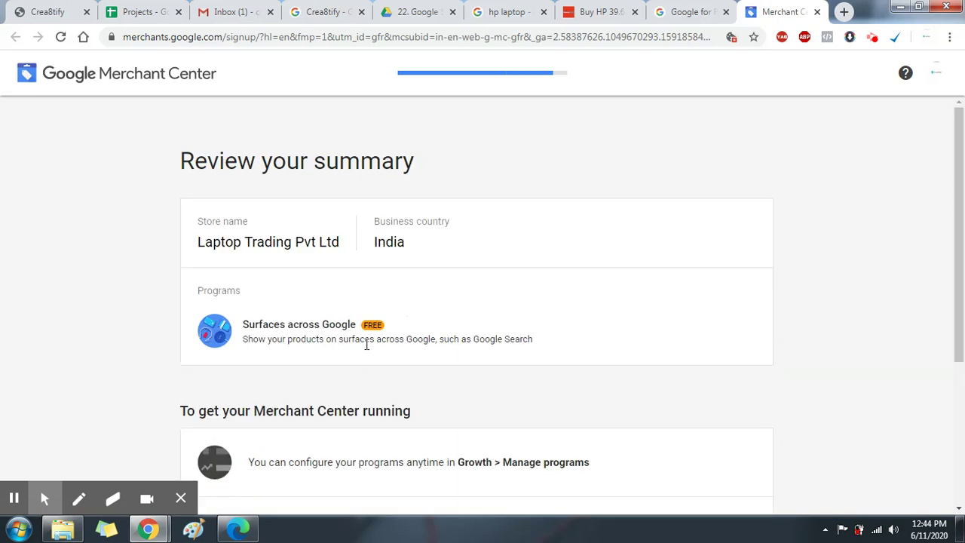
- Review the sign-up summary and finish creating the Merchant Center account
{"action": "scroll", "coordinate": [365, 267], "scroll_direction": "down", "scroll_amount": 2}
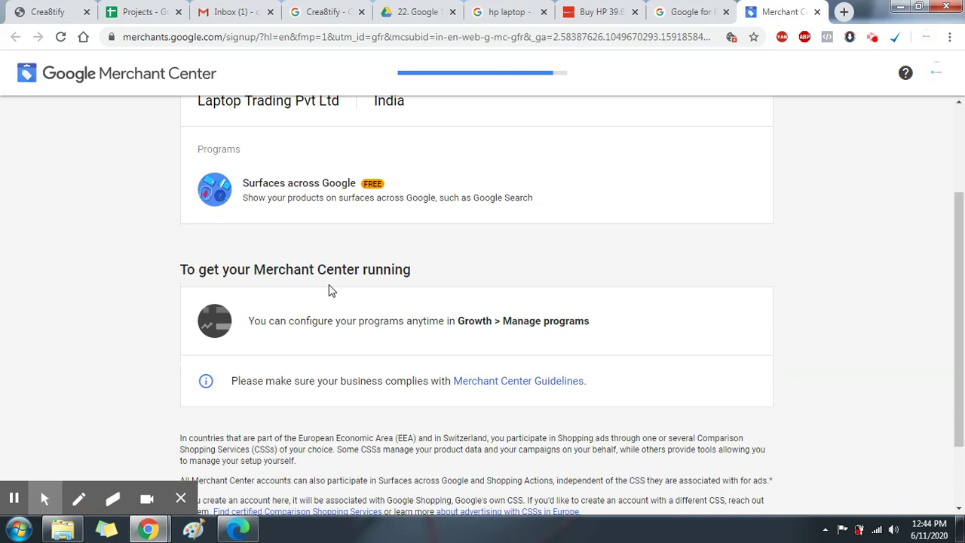
{"action": "left_click_drag", "start_coordinate": [228, 275], "coordinate": [316, 272]}
{"action": "left_click", "coordinate": [250, 276]}
{"action": "scroll", "coordinate": [460, 286], "scroll_direction": "down", "scroll_amount": 1}
{"action": "scroll", "coordinate": [457, 282], "scroll_direction": "up", "scroll_amount": 3}
{"action": "scroll", "coordinate": [457, 283], "scroll_direction": "down", "scroll_amount": 3}
{"action": "left_click", "coordinate": [237, 490]}
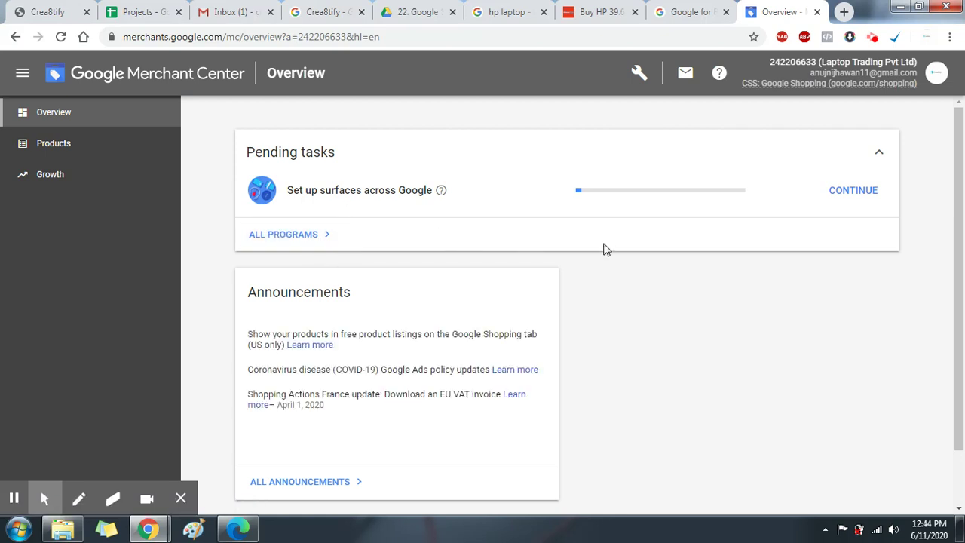
- Continue the pending Surfaces across Google setup and look over its product and business information tasks
{"action": "scroll", "coordinate": [603, 251], "scroll_direction": "down", "scroll_amount": 1}
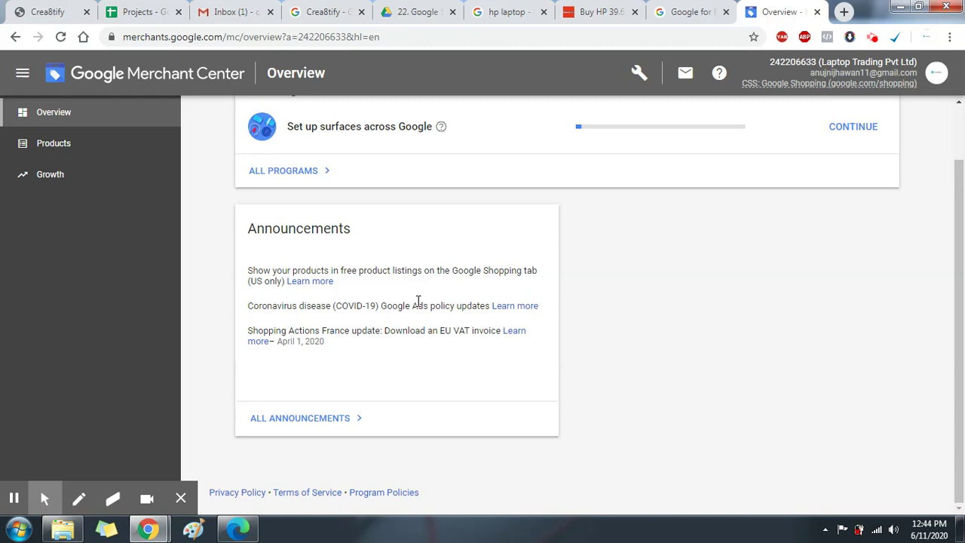
{"action": "scroll", "coordinate": [812, 188], "scroll_direction": "up", "scroll_amount": 1}
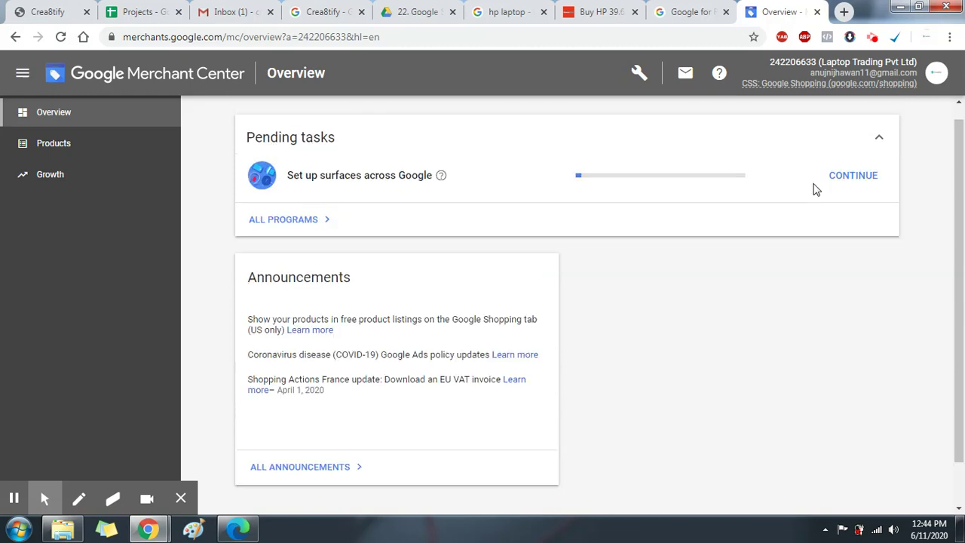
{"action": "left_click", "coordinate": [837, 199]}
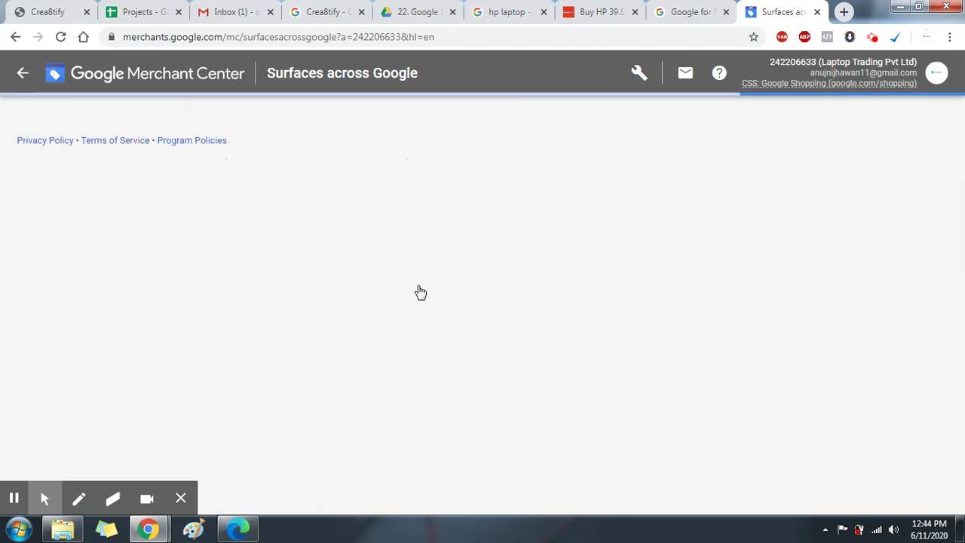
{"action": "scroll", "coordinate": [404, 272], "scroll_direction": "down", "scroll_amount": 3}
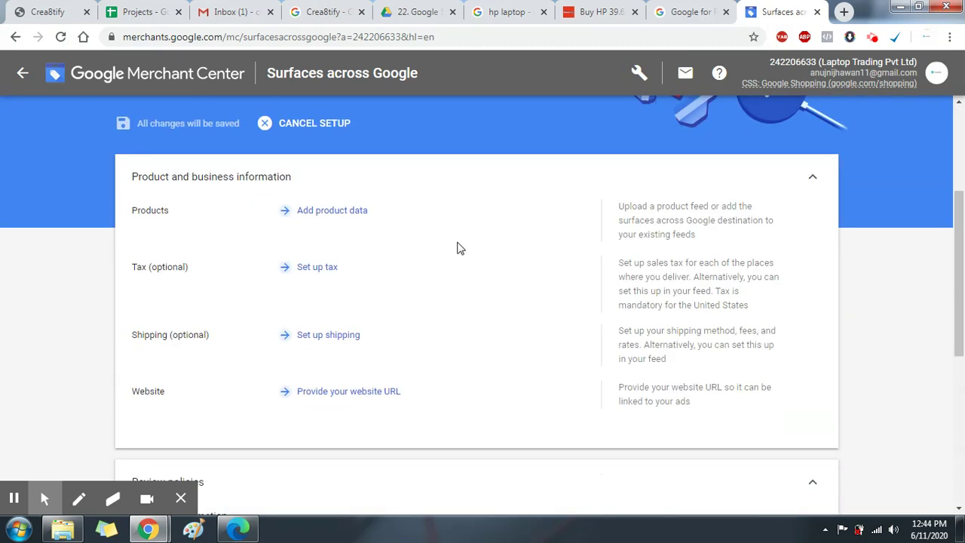
{"action": "scroll", "coordinate": [458, 249], "scroll_direction": "up", "scroll_amount": 2}
{"action": "scroll", "coordinate": [429, 211], "scroll_direction": "up", "scroll_amount": 1}
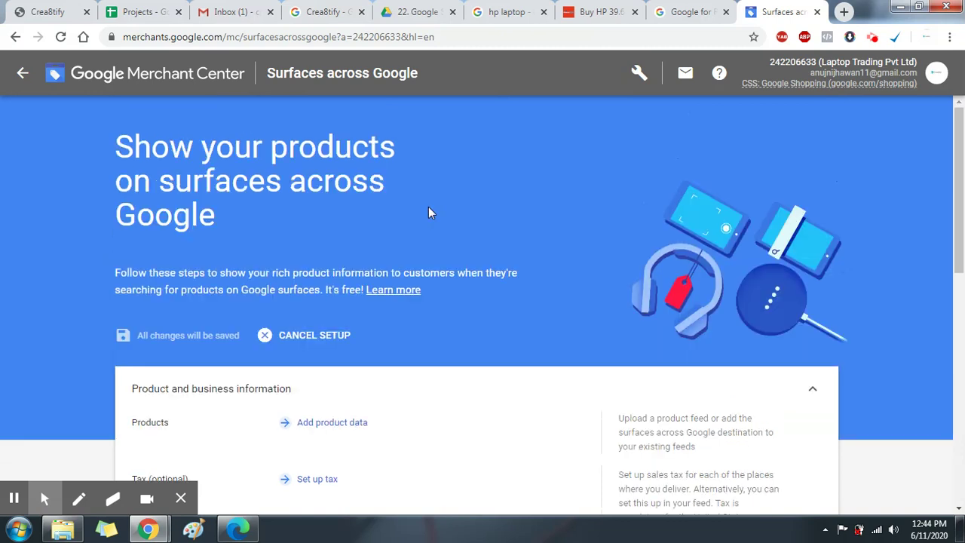
- Check the Google Shopping results for hp laptop, then return and look over the Surfaces across Google setup tasks
{"action": "left_click", "coordinate": [511, 10]}
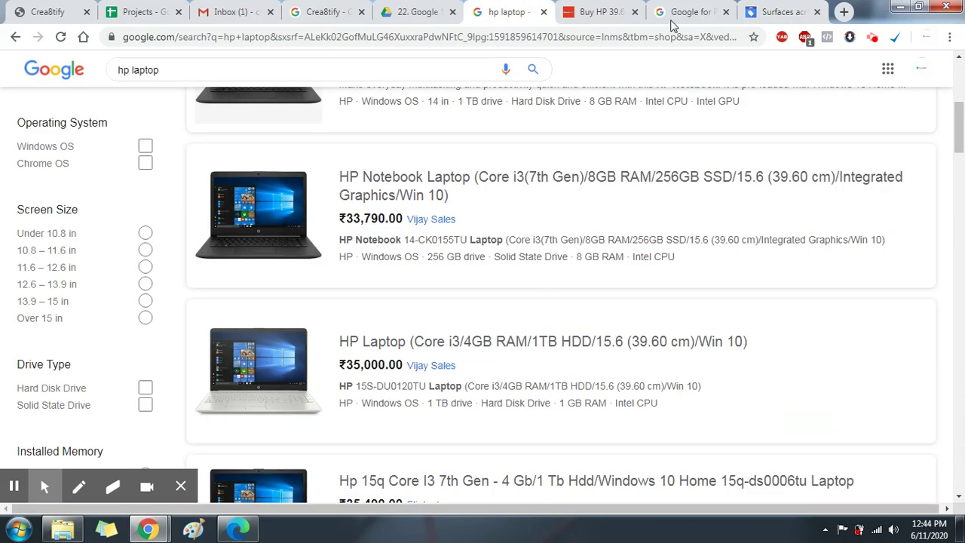
{"action": "left_click", "coordinate": [780, 11]}
{"action": "scroll", "coordinate": [570, 270], "scroll_direction": "down", "scroll_amount": 8}
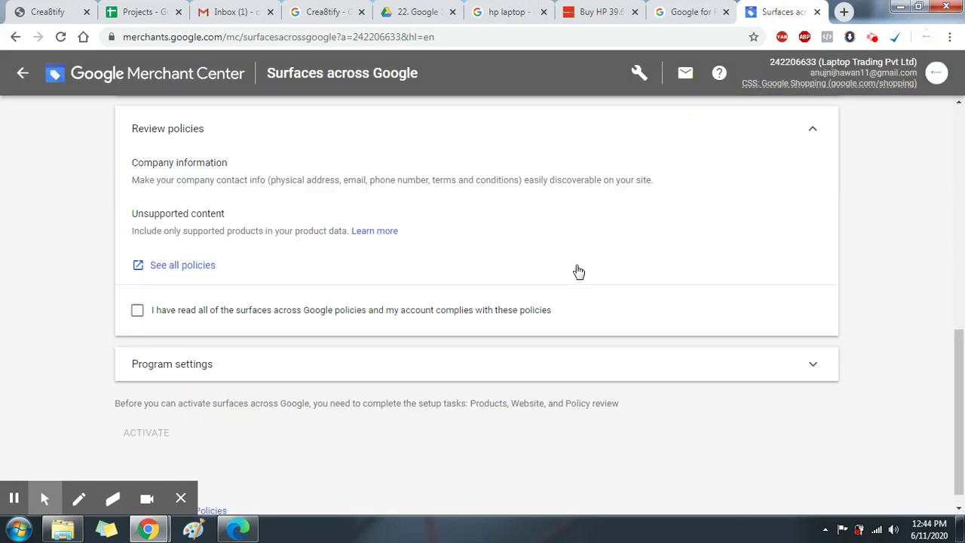
{"action": "scroll", "coordinate": [579, 272], "scroll_direction": "up", "scroll_amount": 4}
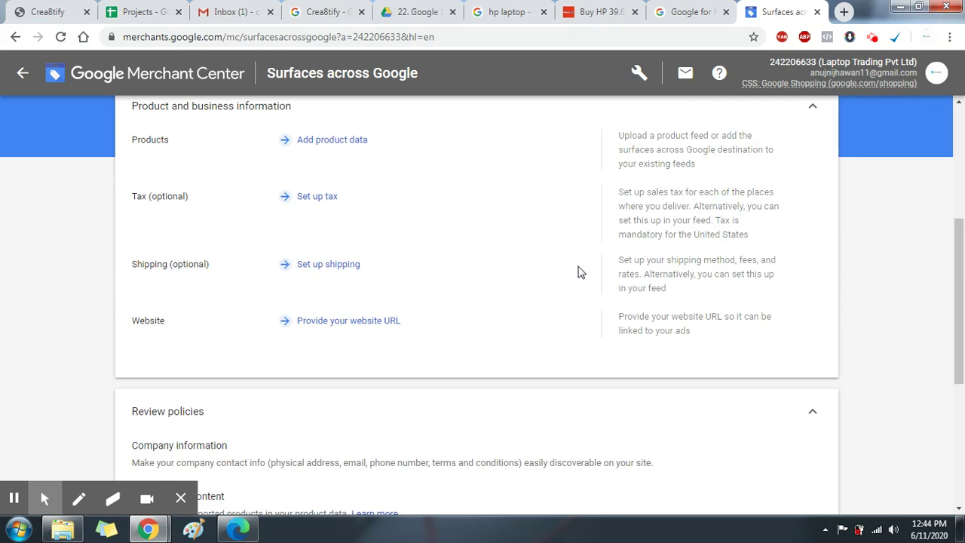
{"action": "scroll", "coordinate": [581, 272], "scroll_direction": "up", "scroll_amount": 1}
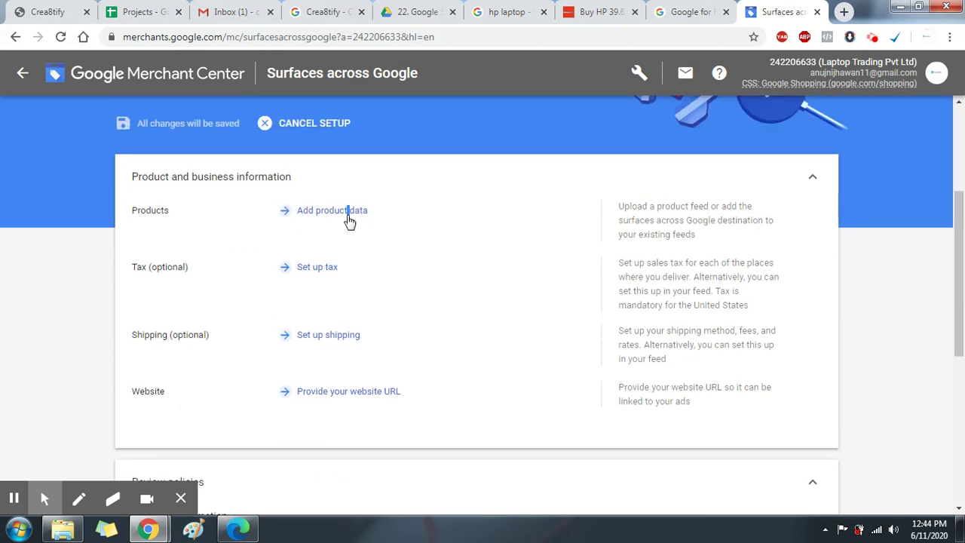
- Look at the options for adding product data and return to the product and business information tasks
{"action": "left_click", "coordinate": [347, 214]}
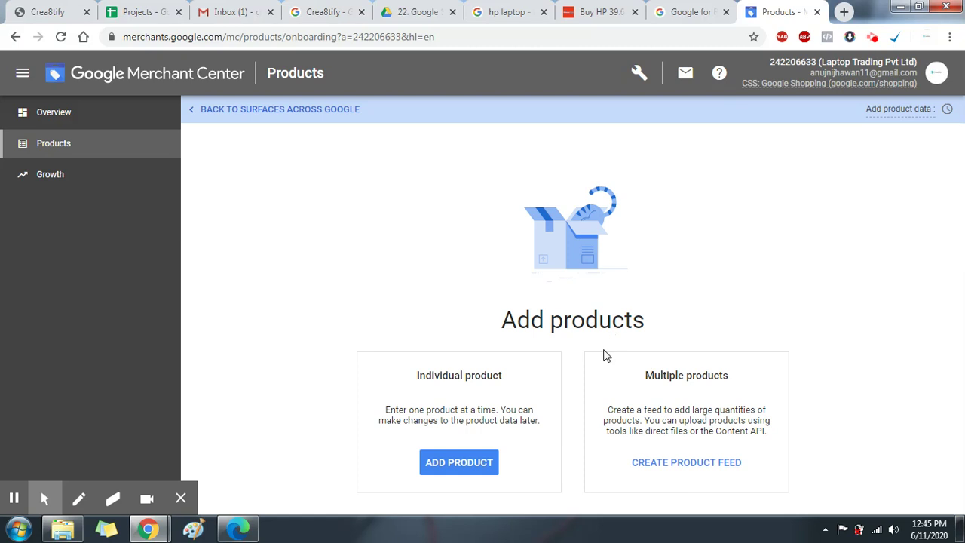
{"action": "left_click", "coordinate": [206, 111]}
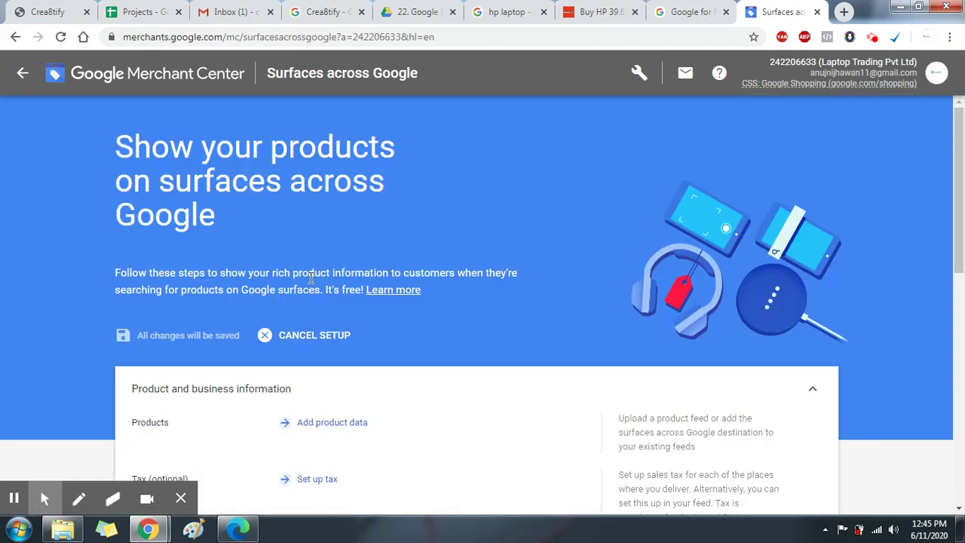
{"action": "scroll", "coordinate": [310, 278], "scroll_direction": "down", "scroll_amount": 4}
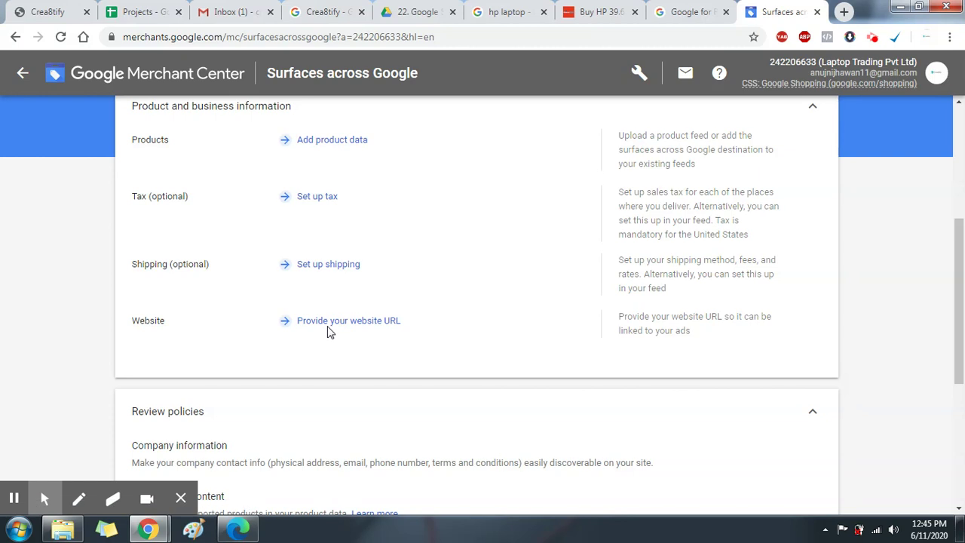
- Confirm compliance with the Surfaces across Google policies and open the shipping policy link in the program settings for editing
{"action": "scroll", "coordinate": [340, 330], "scroll_direction": "down", "scroll_amount": 3}
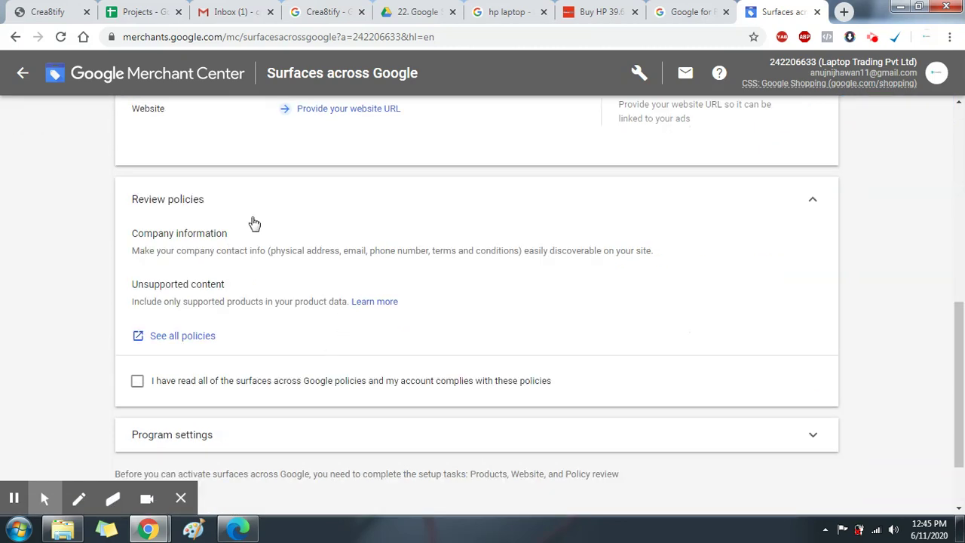
{"action": "left_click", "coordinate": [137, 381]}
{"action": "scroll", "coordinate": [140, 394], "scroll_direction": "down", "scroll_amount": 2}
{"action": "left_click", "coordinate": [225, 351]}
{"action": "left_click", "coordinate": [293, 291]}
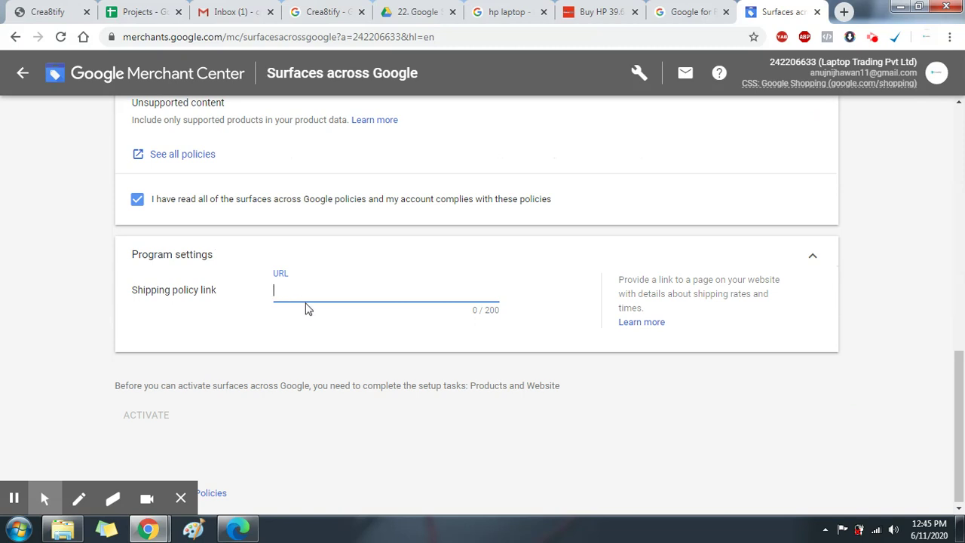
{"action": "scroll", "coordinate": [305, 308], "scroll_direction": "up", "scroll_amount": 9}
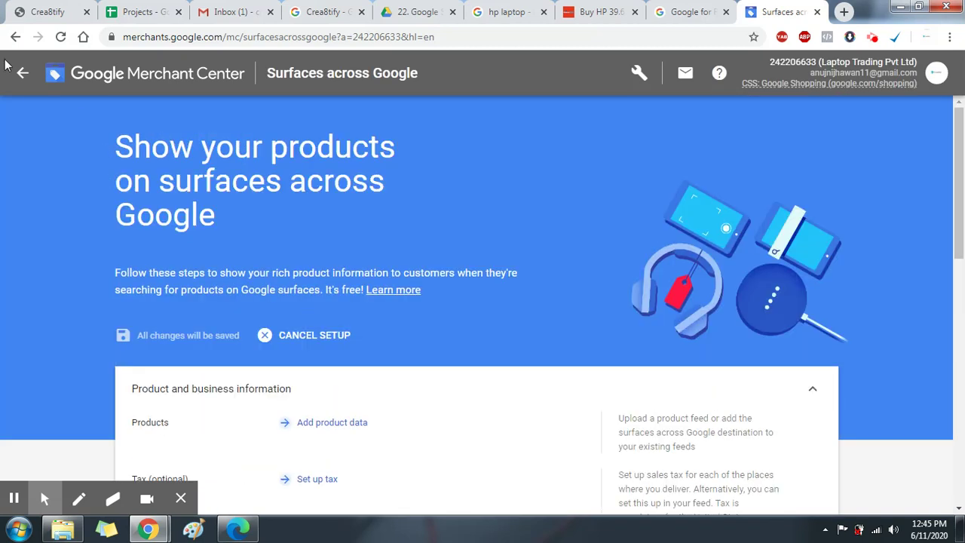
{"action": "left_click", "coordinate": [22, 72]}
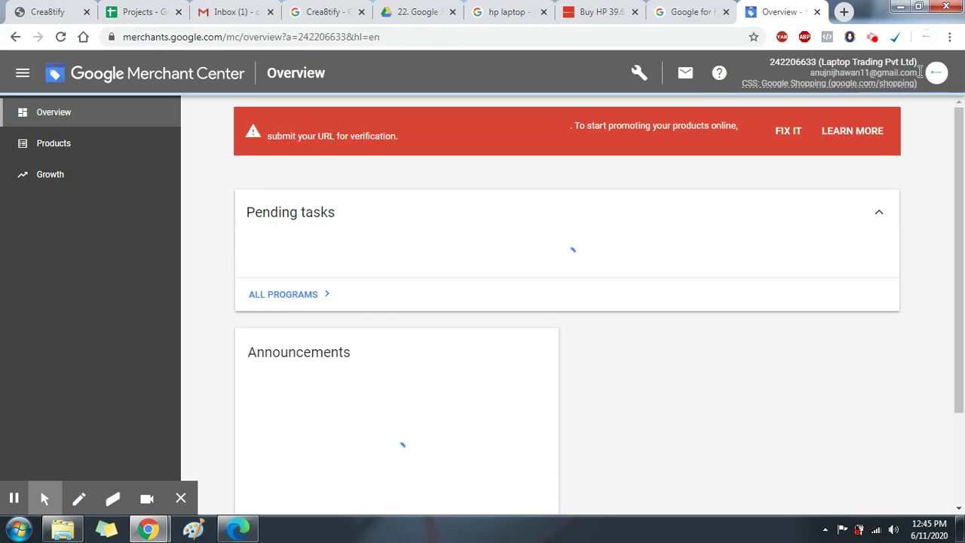
{"action": "left_click", "coordinate": [936, 73]}
{"action": "left_click", "coordinate": [783, 364]}
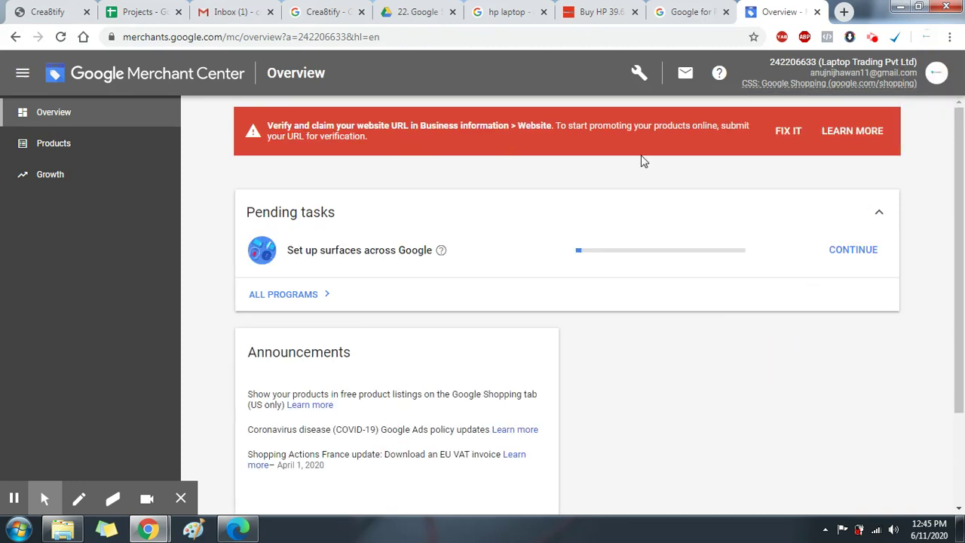
{"action": "left_click", "coordinate": [788, 131]}
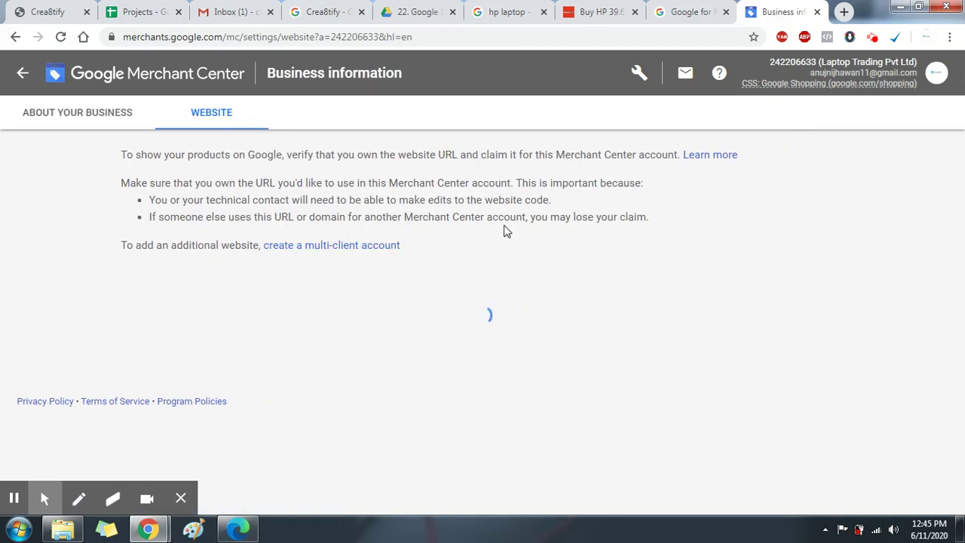
{"action": "left_click", "coordinate": [390, 298]}
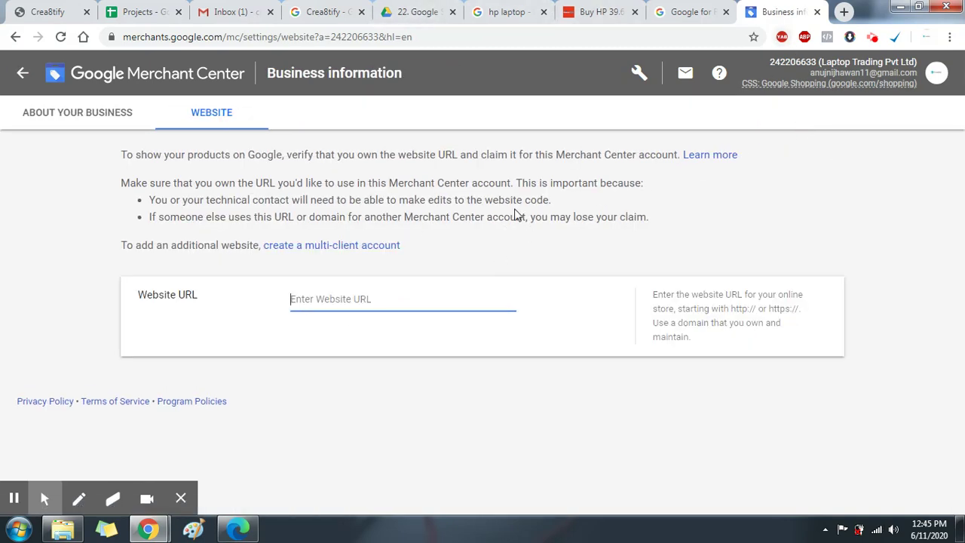
{"action": "type", "text": "https://www.crea8tify.com"}
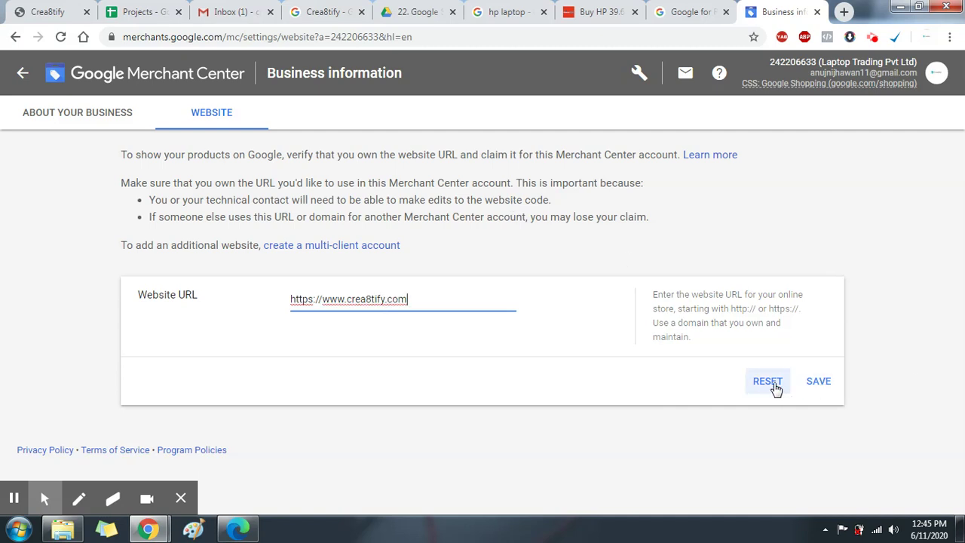
{"action": "left_click", "coordinate": [821, 383]}
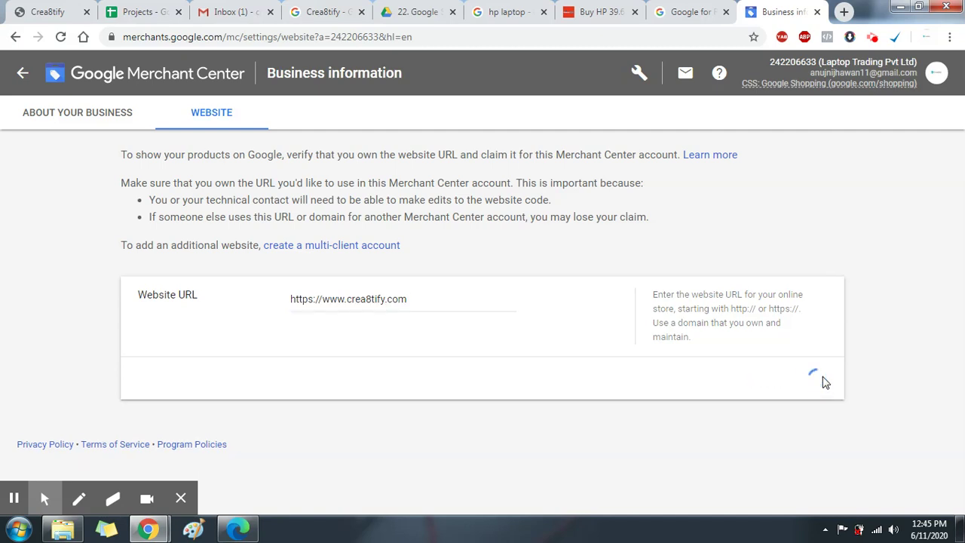
- Select the Google Analytics account option for verifying the website and read through its verification instructions
{"action": "scroll", "coordinate": [799, 398], "scroll_direction": "down", "scroll_amount": 2}
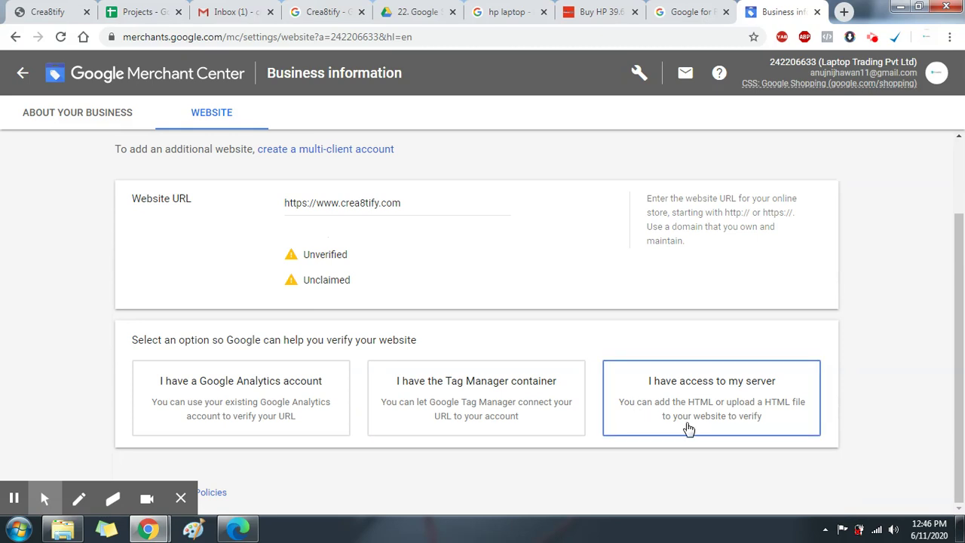
{"action": "left_click", "coordinate": [303, 400]}
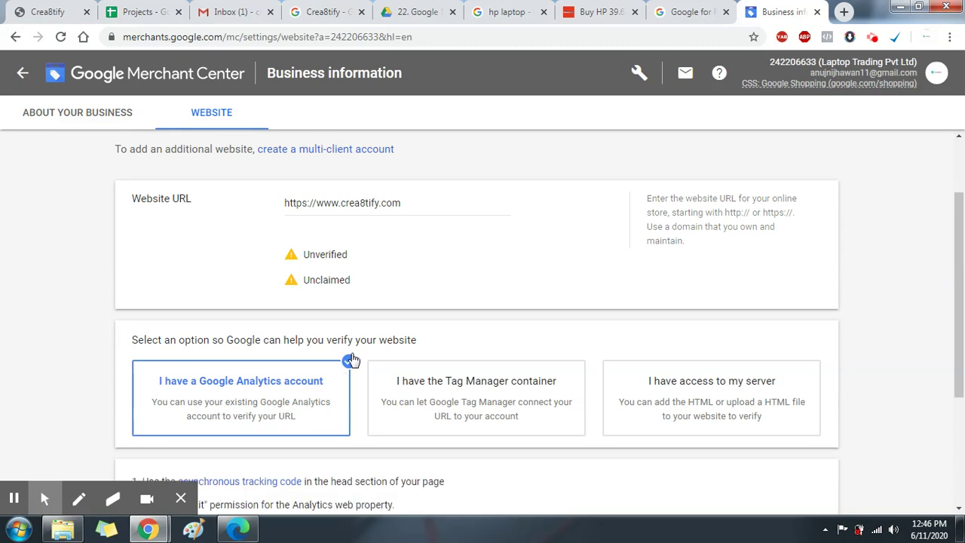
{"action": "scroll", "coordinate": [422, 407], "scroll_direction": "down", "scroll_amount": 3}
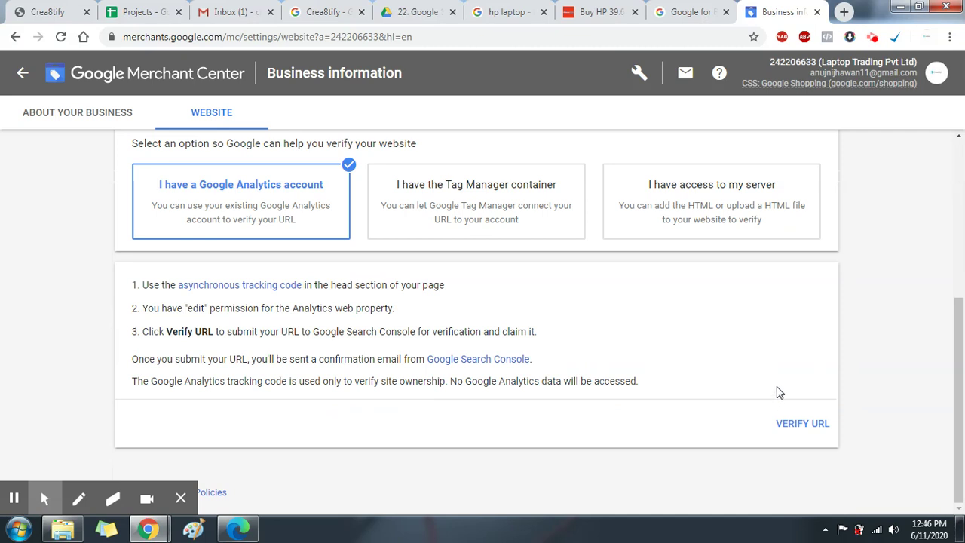
{"action": "scroll", "coordinate": [756, 385], "scroll_direction": "up", "scroll_amount": 3}
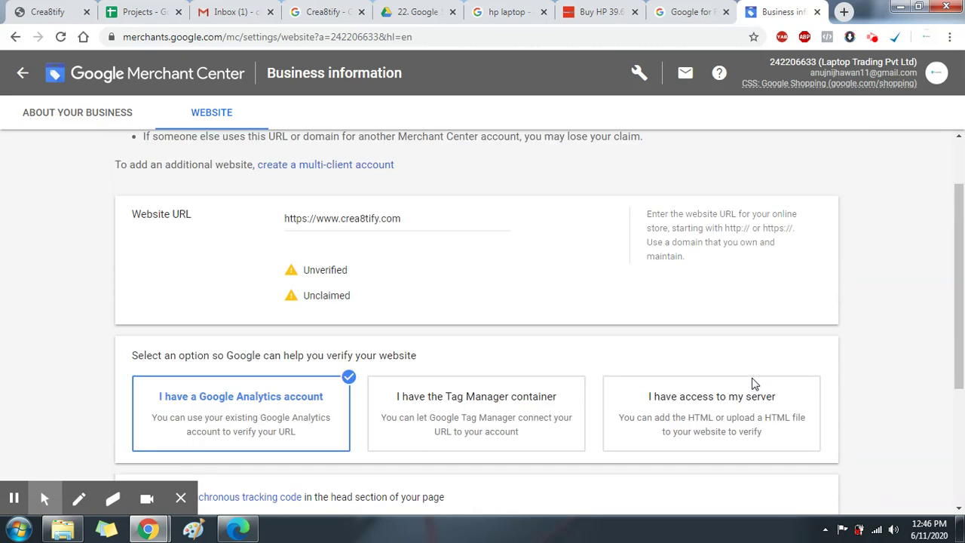
{"action": "scroll", "coordinate": [755, 385], "scroll_direction": "up", "scroll_amount": 1}
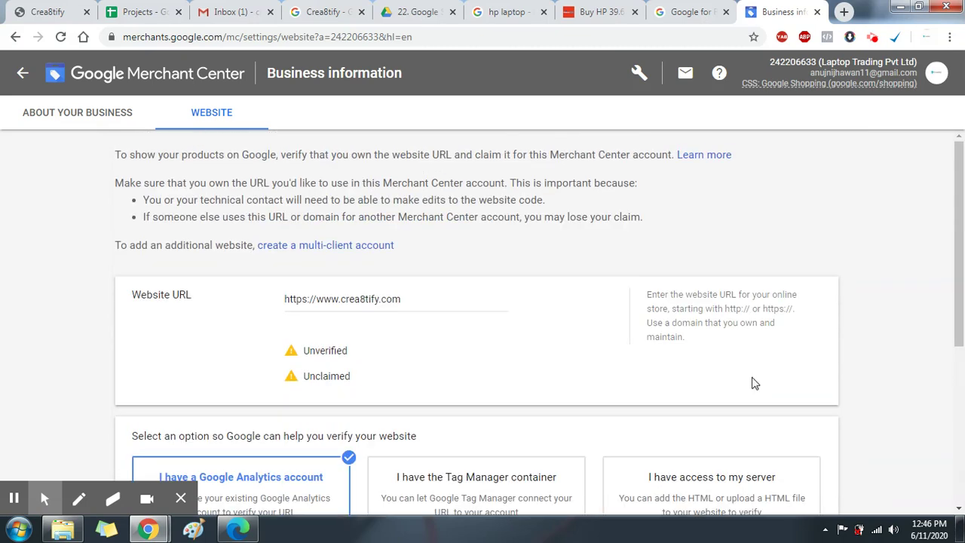
{"action": "scroll", "coordinate": [608, 336], "scroll_direction": "down", "scroll_amount": 3}
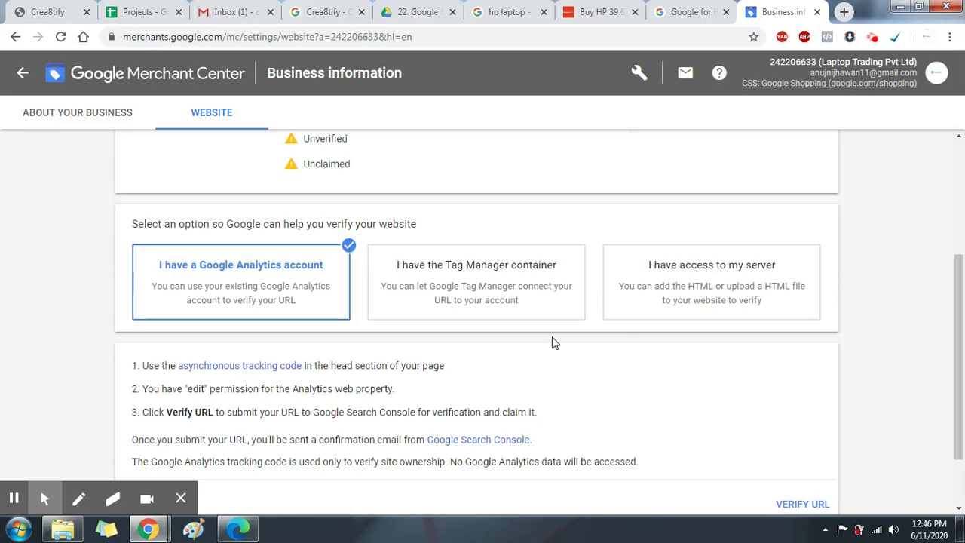
{"action": "scroll", "coordinate": [465, 269], "scroll_direction": "up", "scroll_amount": 3}
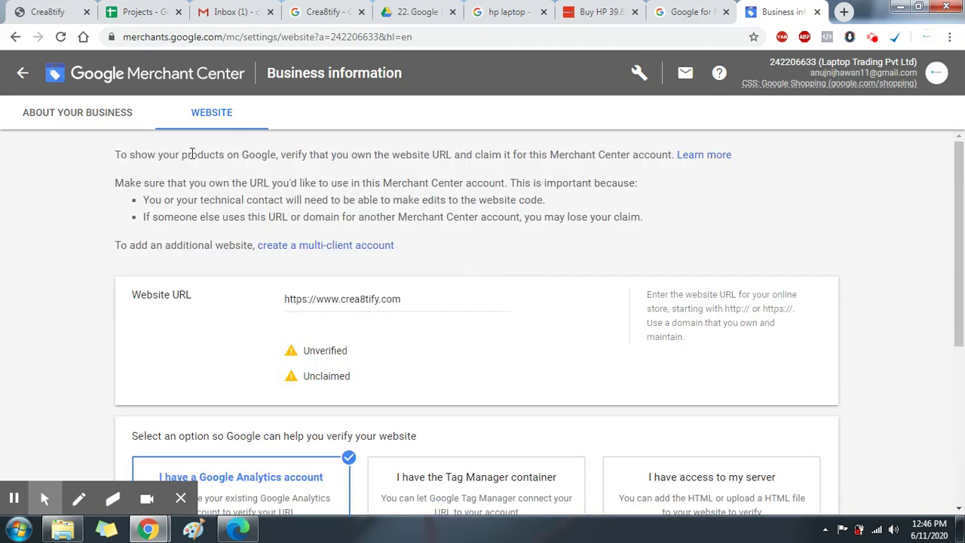
- Go back to the account overview and look through the Products and Growth Opportunities pages
{"action": "left_click", "coordinate": [15, 36]}
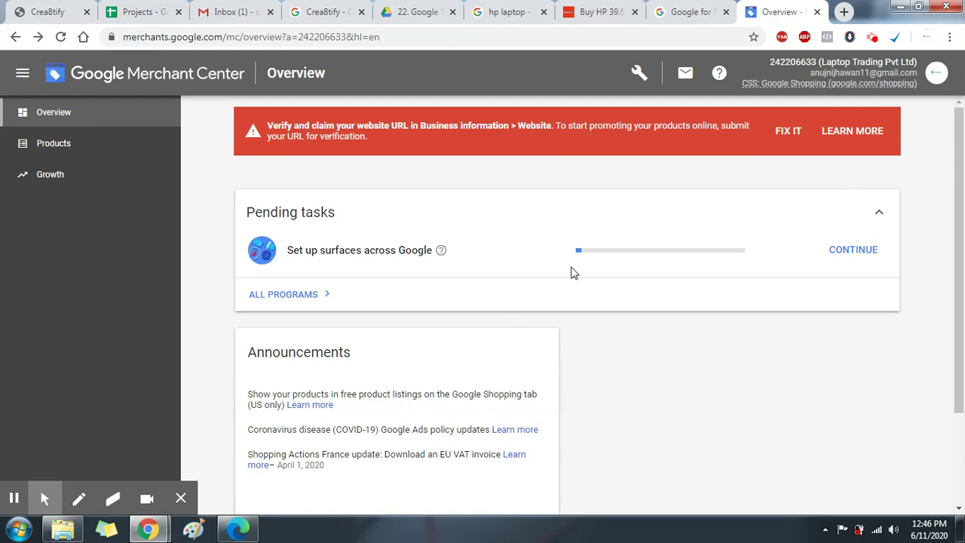
{"action": "scroll", "coordinate": [570, 271], "scroll_direction": "down", "scroll_amount": 3}
{"action": "double_click", "coordinate": [104, 151]}
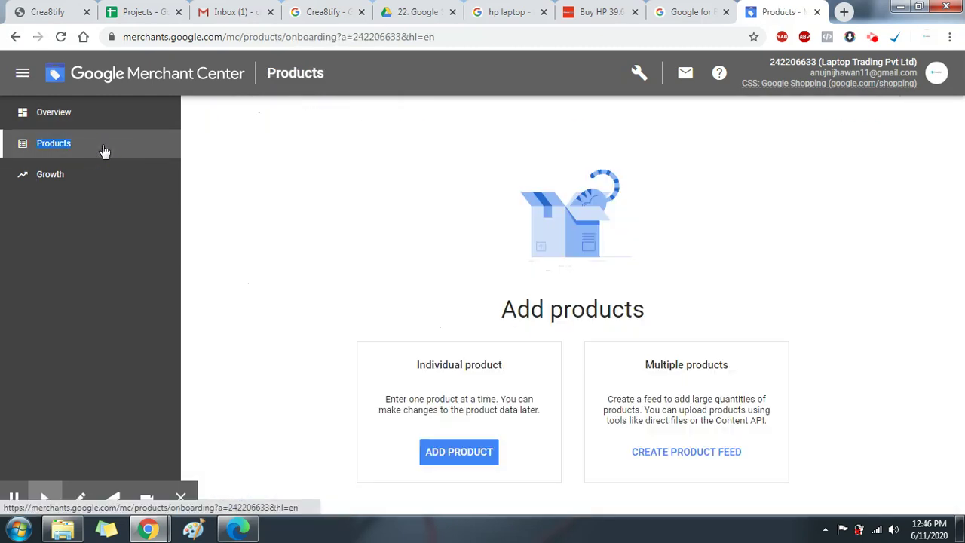
{"action": "left_click", "coordinate": [88, 180]}
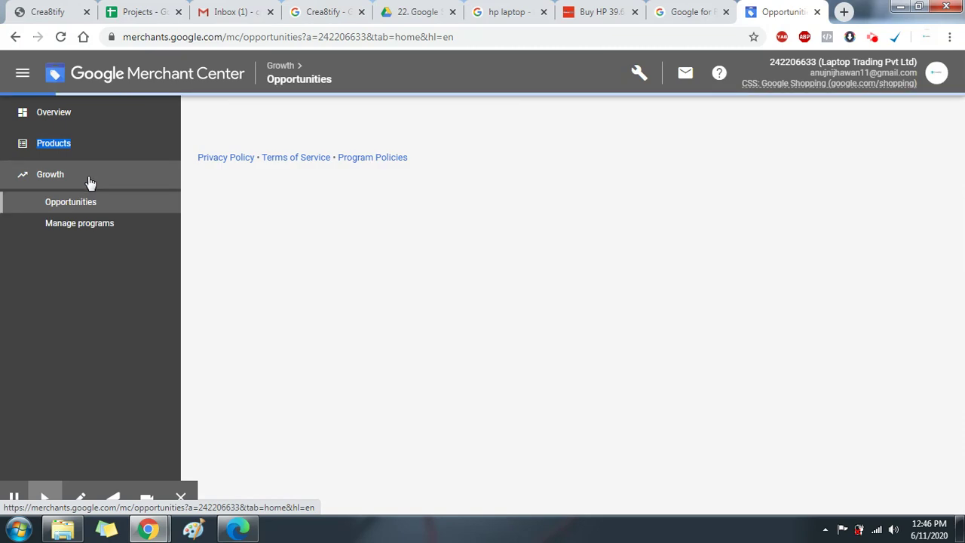
{"action": "left_click", "coordinate": [114, 206]}
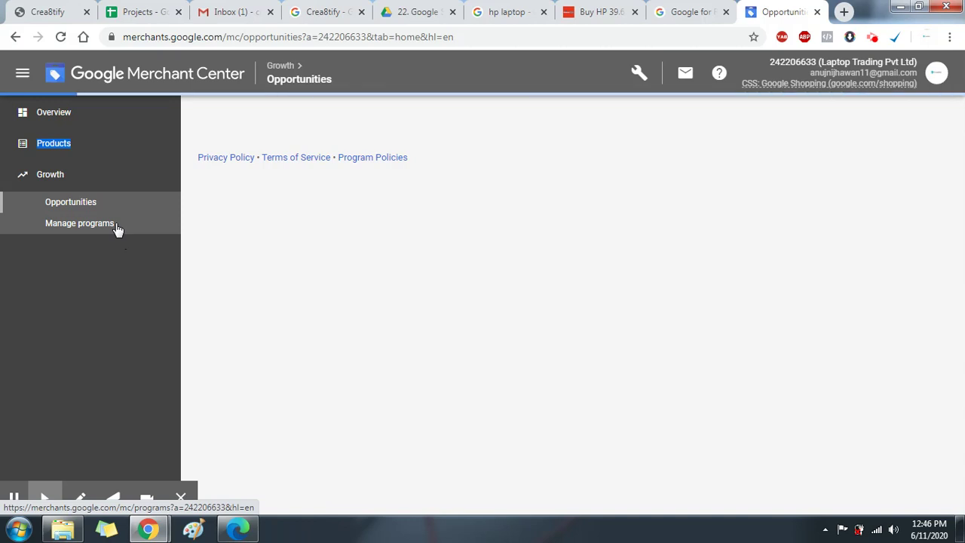
- Open the Manage programs page and examine the available programs, from Surfaces across Google to Product Ratings
{"action": "left_click", "coordinate": [117, 227]}
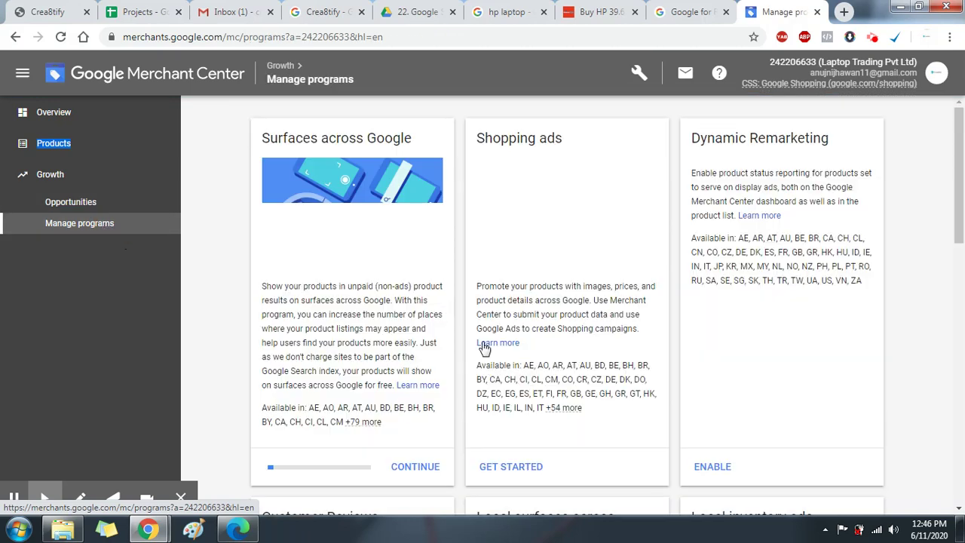
{"action": "scroll", "coordinate": [702, 230], "scroll_direction": "down", "scroll_amount": 5}
{"action": "scroll", "coordinate": [702, 233], "scroll_direction": "down", "scroll_amount": 3}
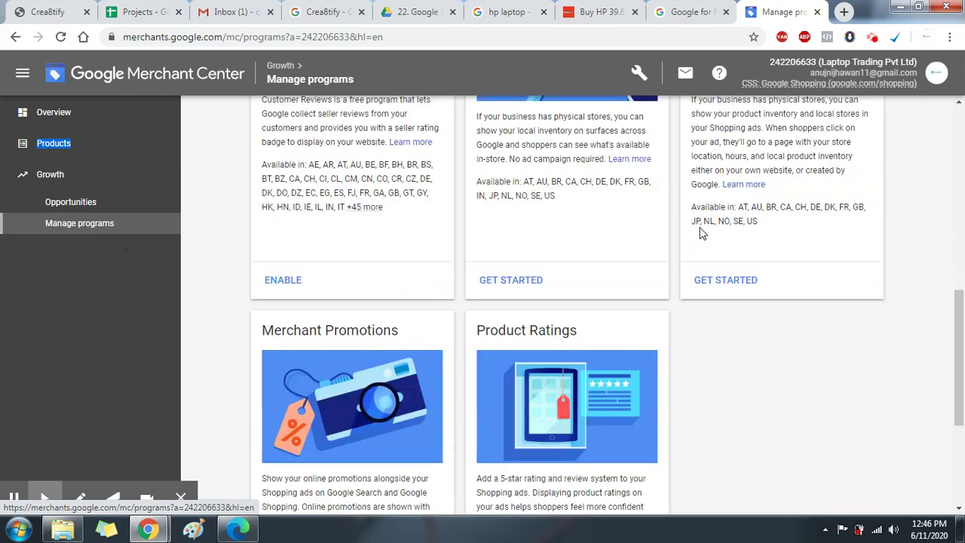
{"action": "scroll", "coordinate": [702, 233], "scroll_direction": "up", "scroll_amount": 8}
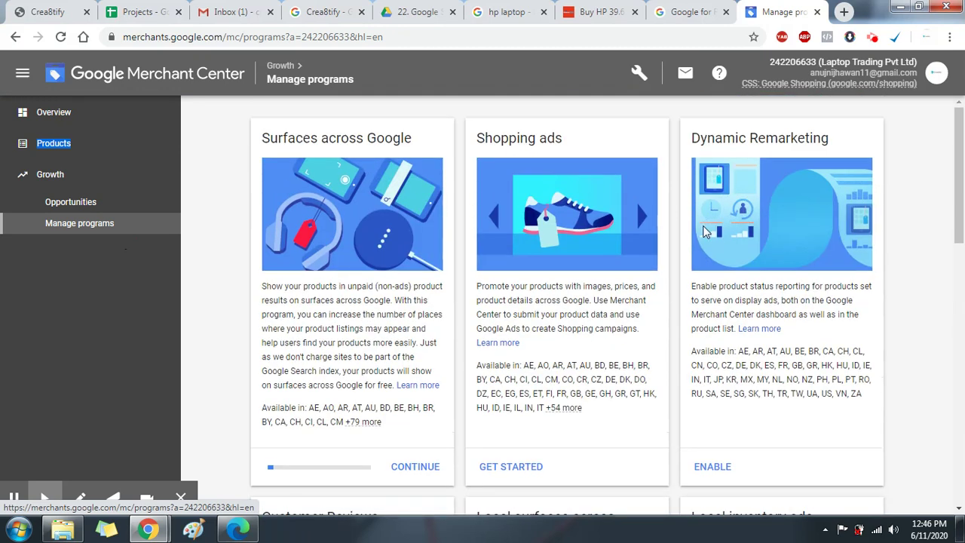
{"action": "scroll", "coordinate": [701, 231], "scroll_direction": "down", "scroll_amount": 3}
{"action": "scroll", "coordinate": [702, 232], "scroll_direction": "down", "scroll_amount": 1}
{"action": "scroll", "coordinate": [731, 311], "scroll_direction": "down", "scroll_amount": 6}
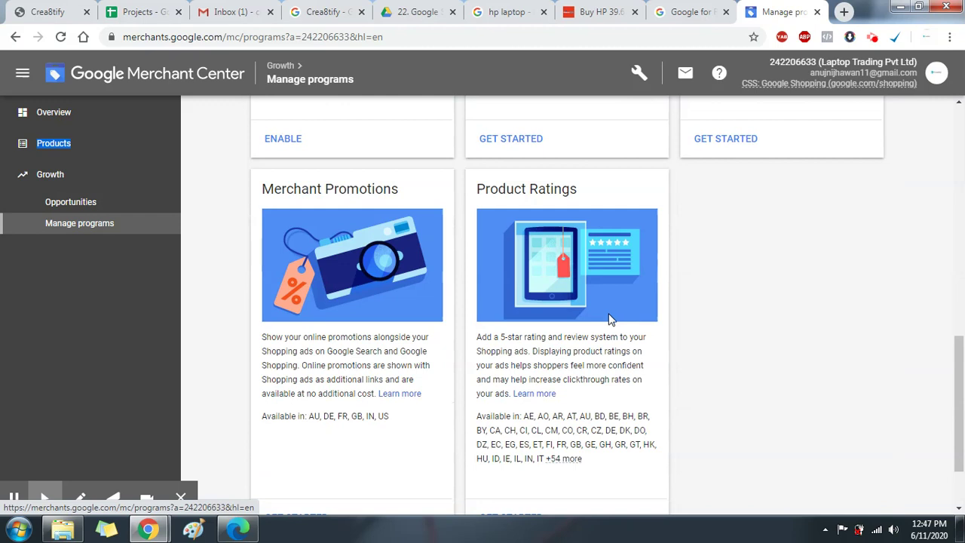
- View the product listings in the general Google results for hp laptop and return to the Merchant Center programs
{"action": "left_click", "coordinate": [506, 12]}
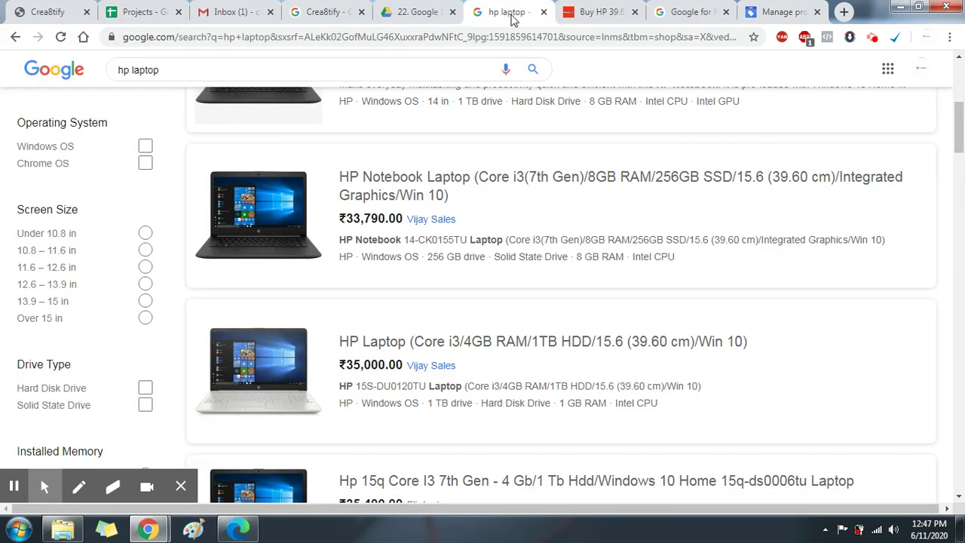
{"action": "scroll", "coordinate": [294, 142], "scroll_direction": "up", "scroll_amount": 5}
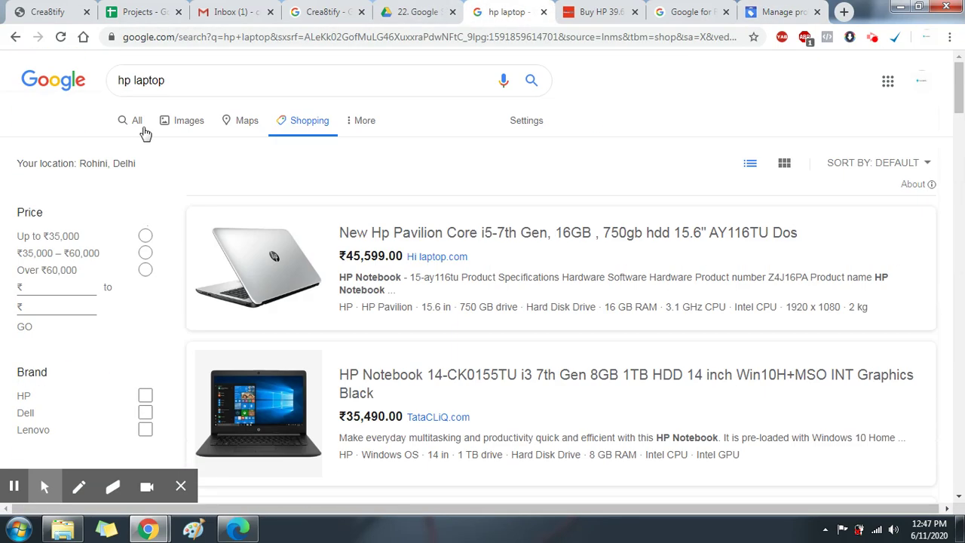
{"action": "left_click", "coordinate": [138, 128]}
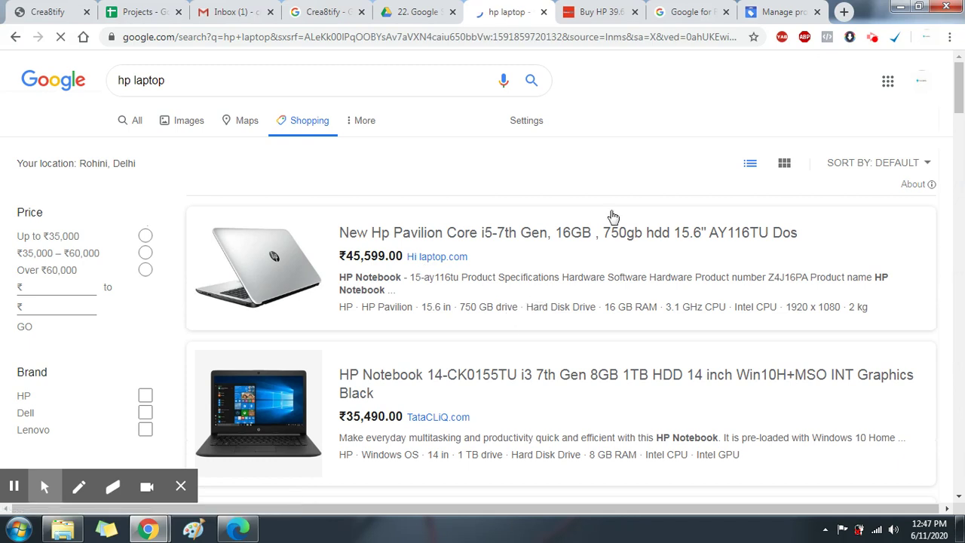
{"action": "scroll", "coordinate": [740, 42], "scroll_direction": "down", "scroll_amount": 3}
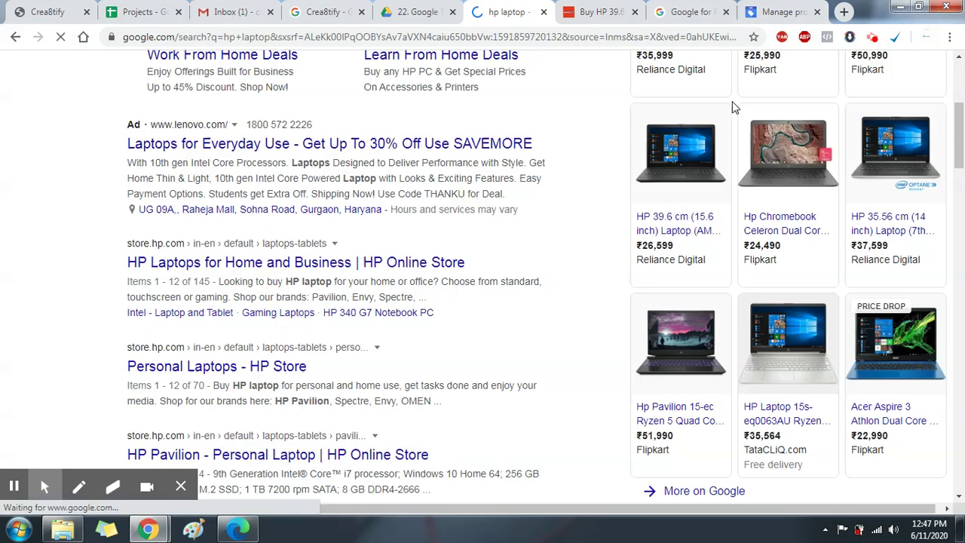
{"action": "left_click", "coordinate": [780, 12]}
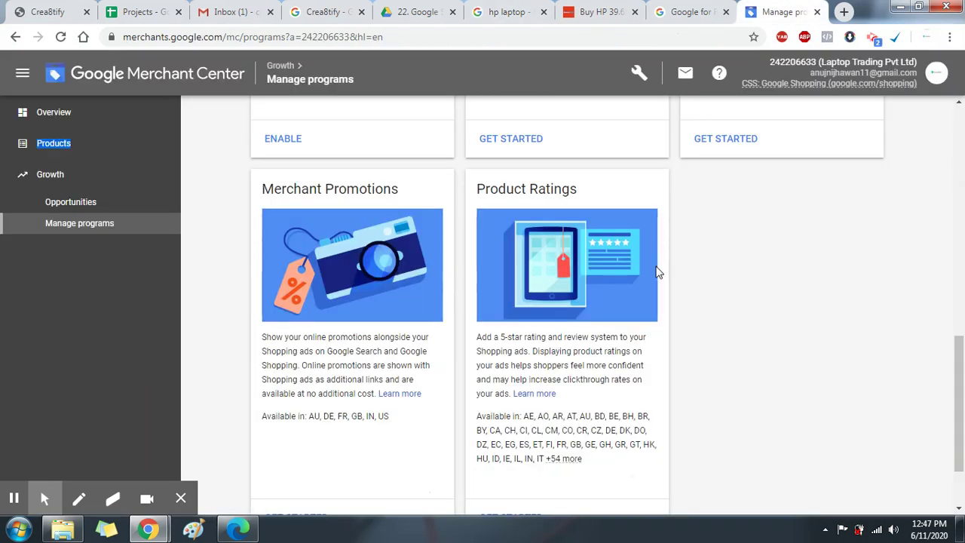